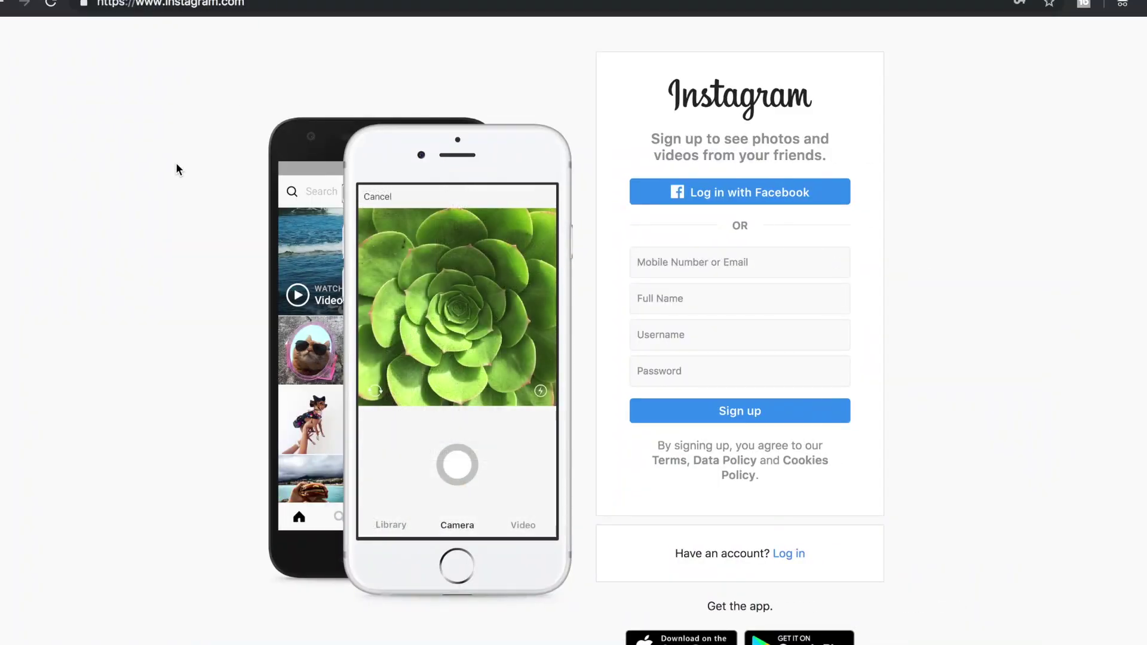
# Log in to Instagram with the login saved in Chrome's autofill.
pyautogui.click(789, 553)
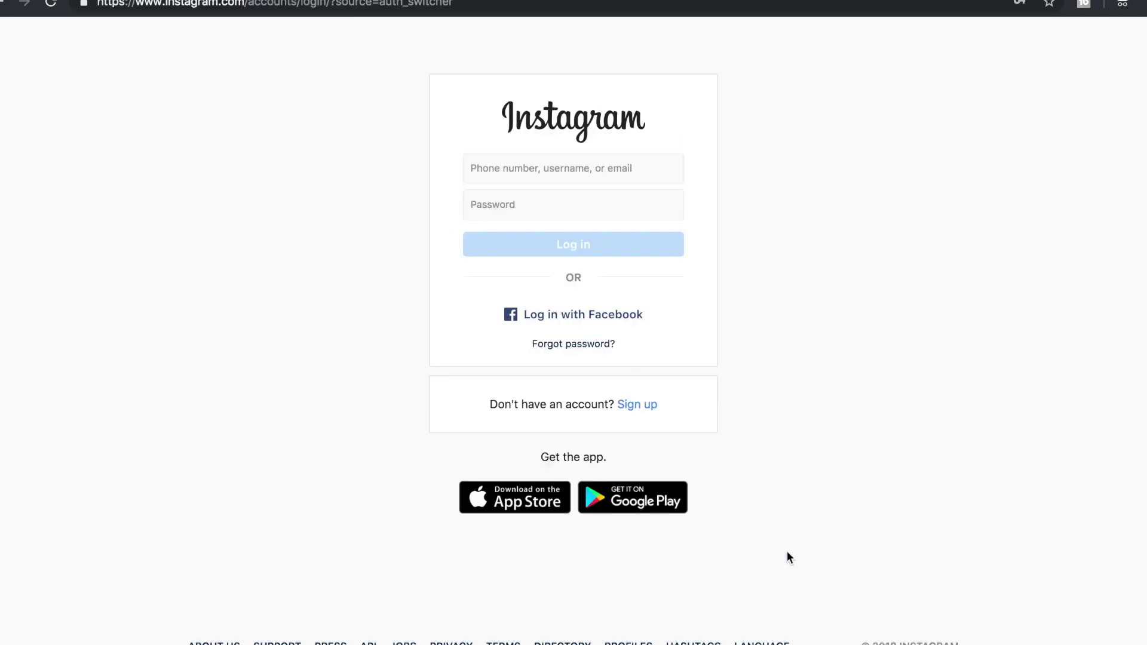
pyautogui.click(520, 178)
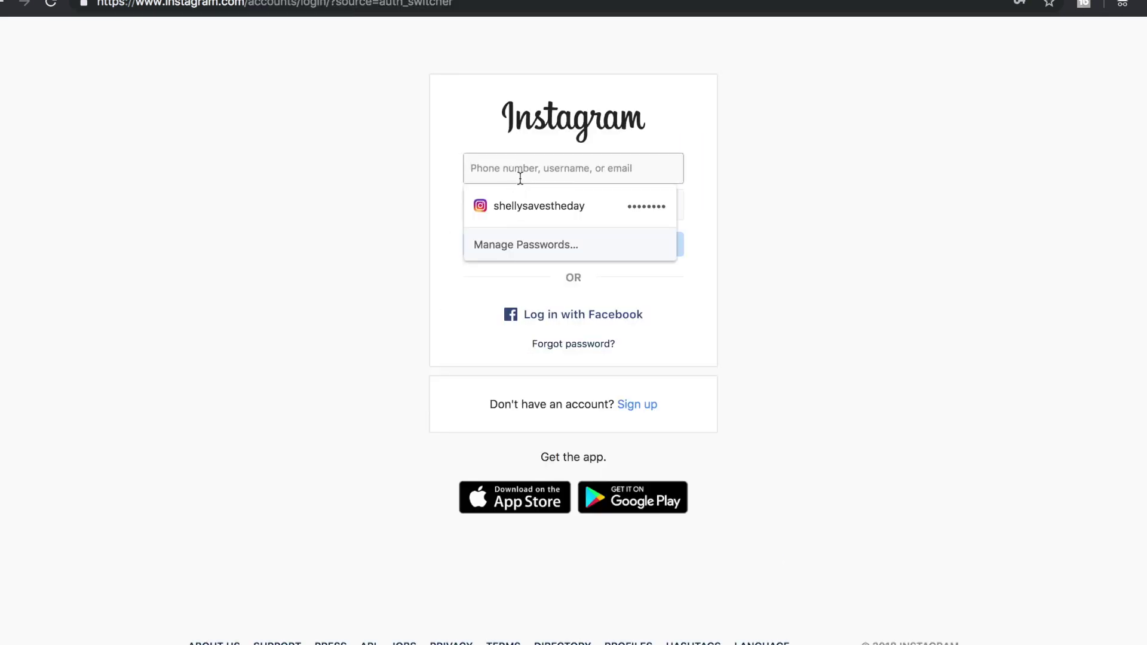
pyautogui.click(527, 203)
pyautogui.click(585, 249)
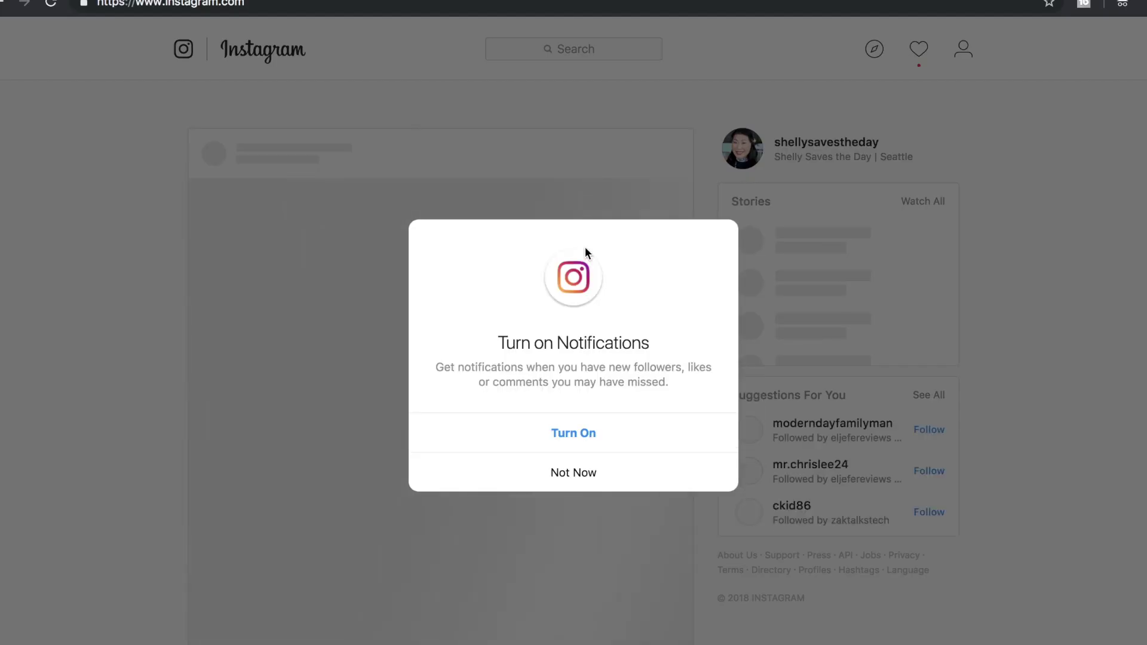
# Dismiss the notifications prompt, then open your own profile and scroll through its posts grid.
pyautogui.click(597, 478)
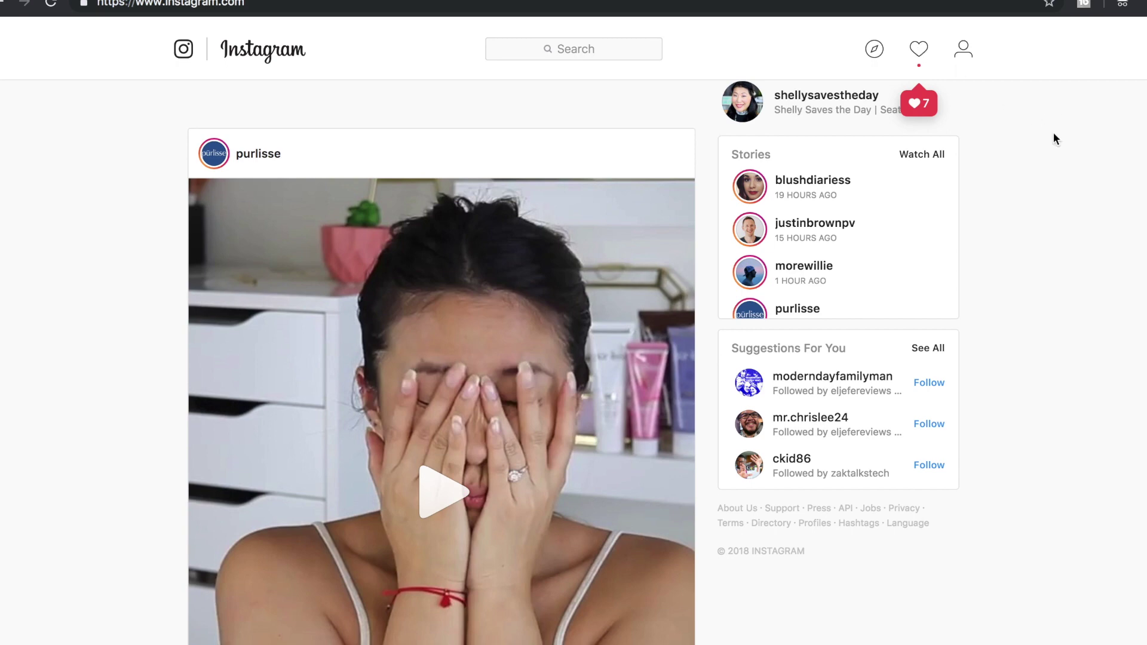
pyautogui.click(752, 101)
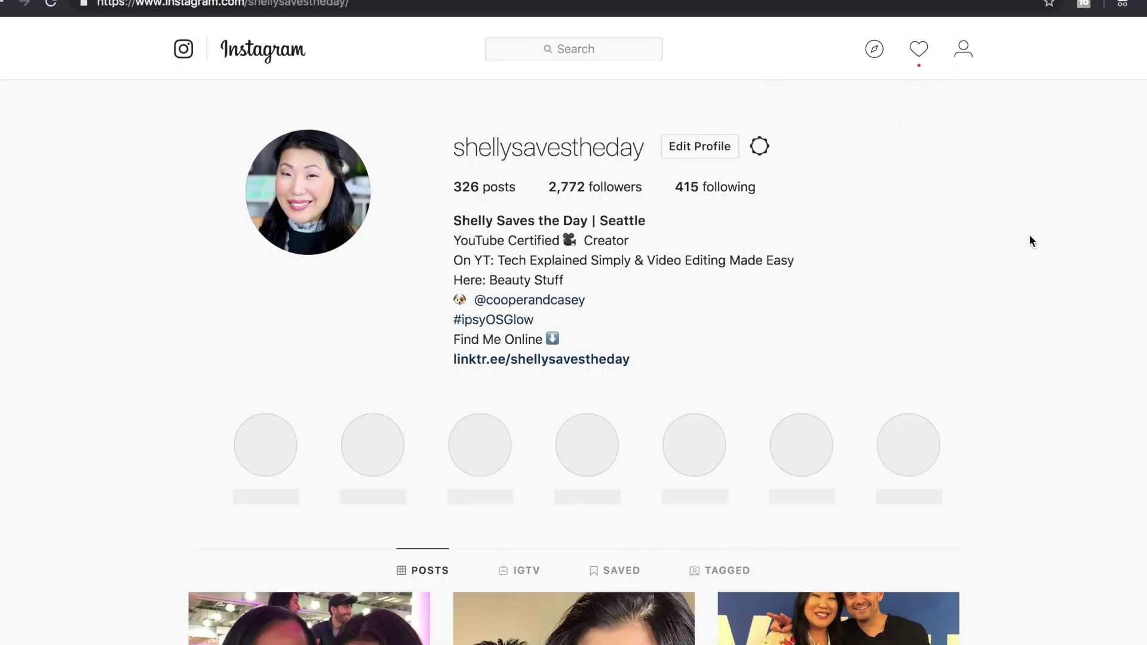
pyautogui.click(76, 391)
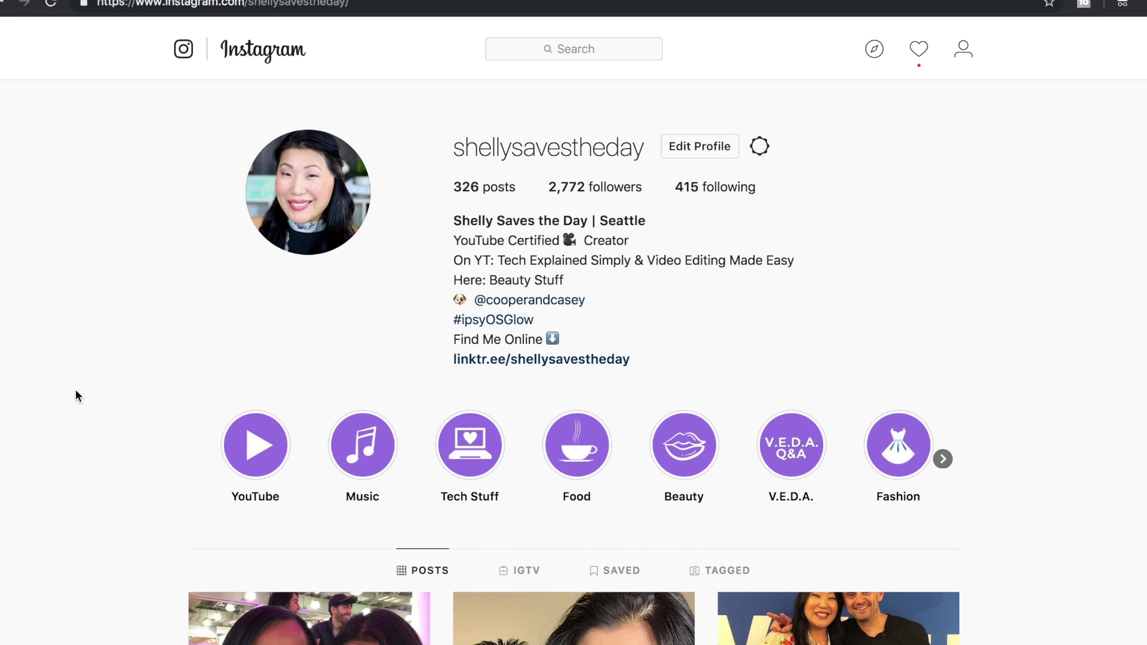
pyautogui.scroll(-7, 75, 391)
pyautogui.scroll(-7, 76, 391)
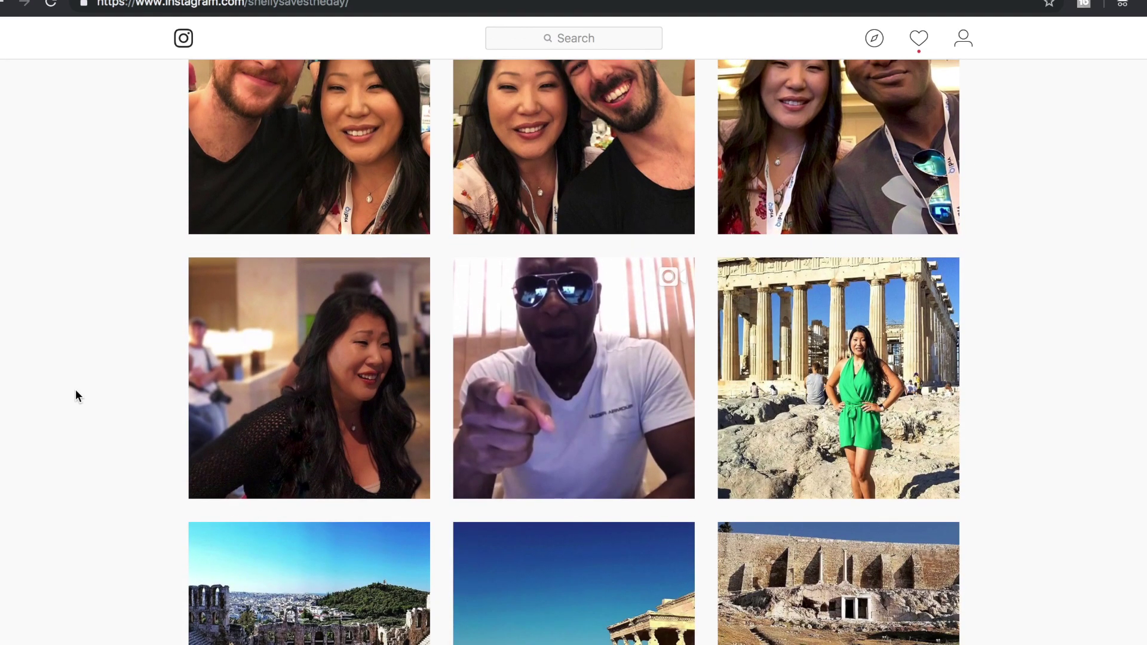
pyautogui.scroll(12, 76, 395)
pyautogui.scroll(3, 75, 394)
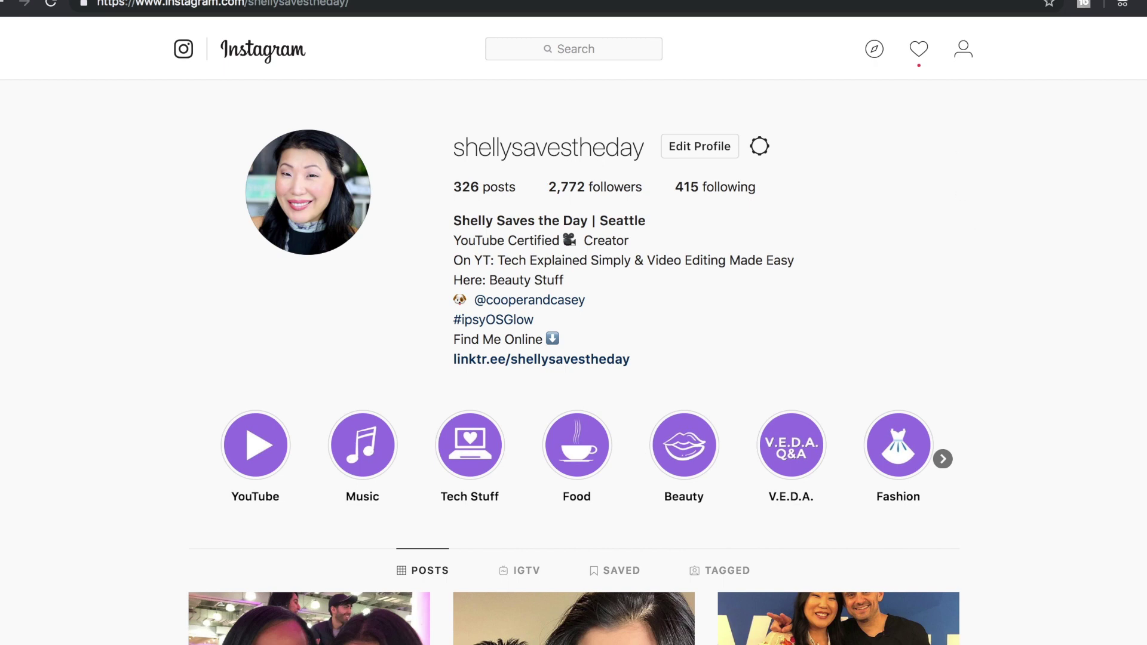
pyautogui.click(1146, 8)
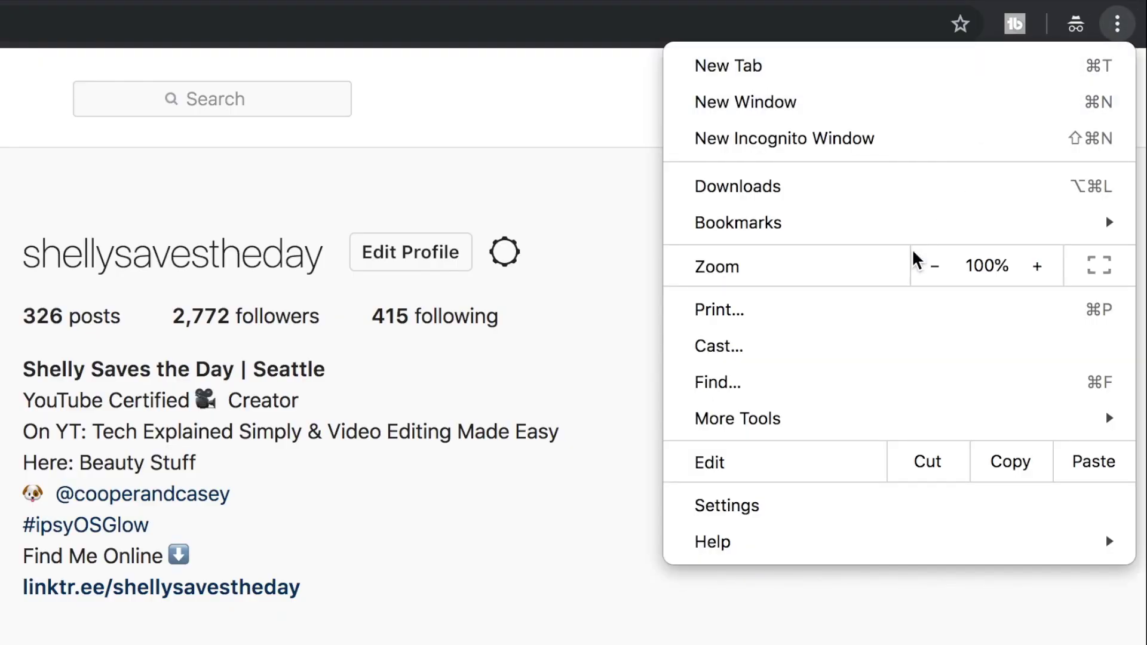
# Open Chrome Developer Tools so the profile renders in a 384 × 671 mobile viewport.
pyautogui.moveTo(873, 414)
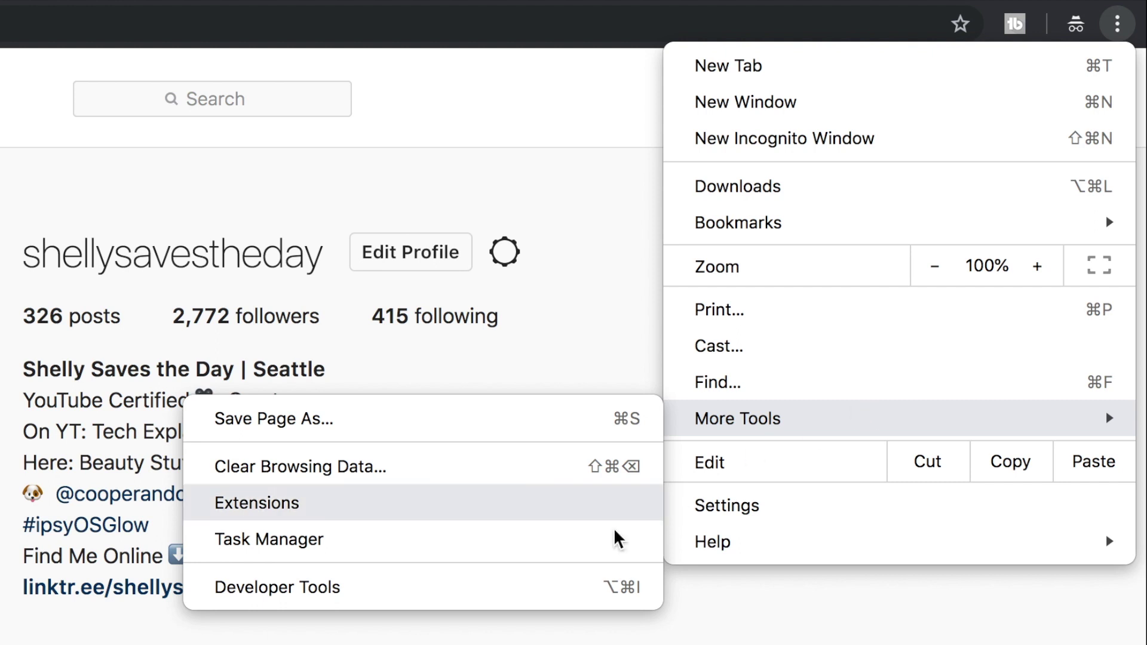
pyautogui.click(537, 592)
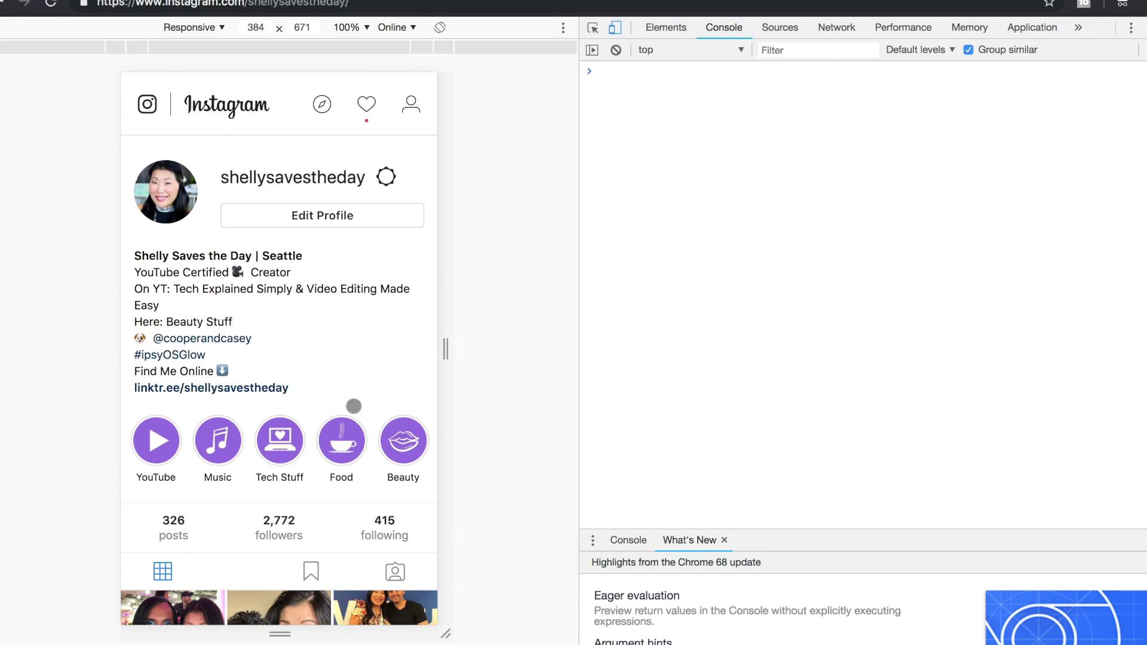
pyautogui.scroll(-8, 354, 408)
# Reload the profile in mobile emulation and close the console drawer to get the bottom navigation bar.
pyautogui.scroll(8, 354, 408)
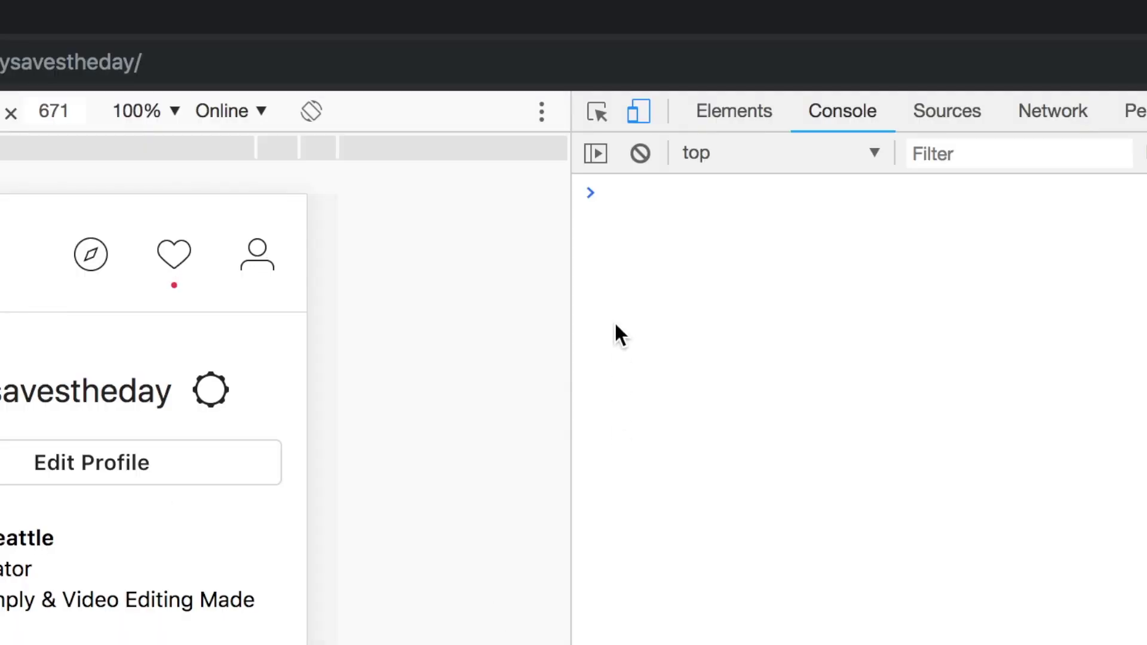
pyautogui.click(640, 111)
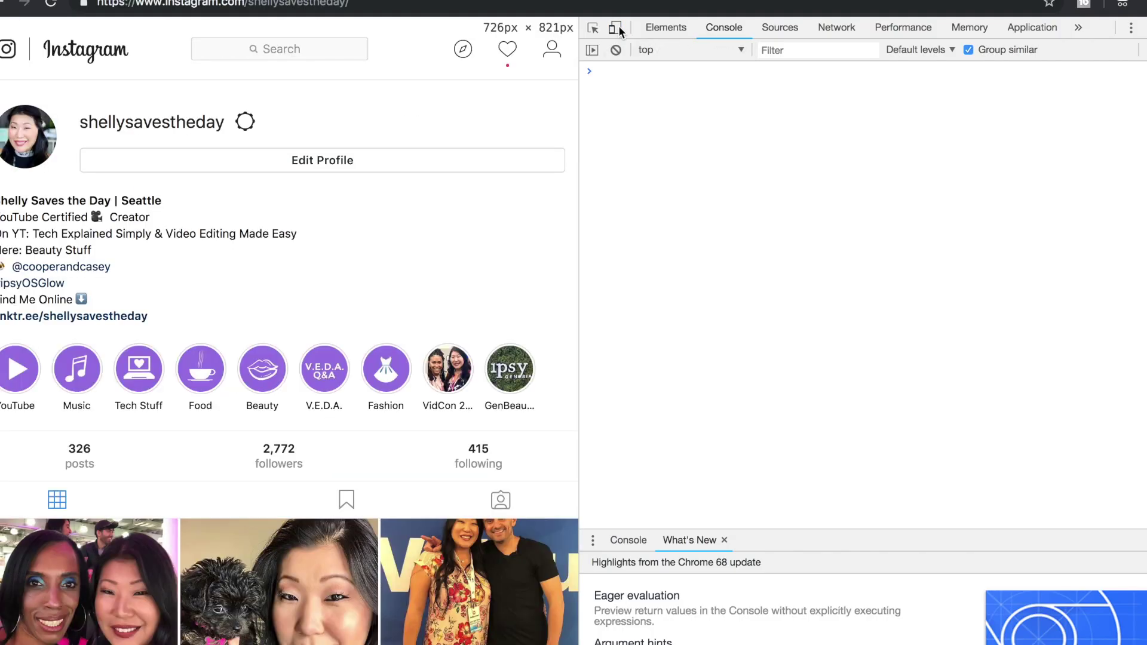
pyautogui.click(616, 28)
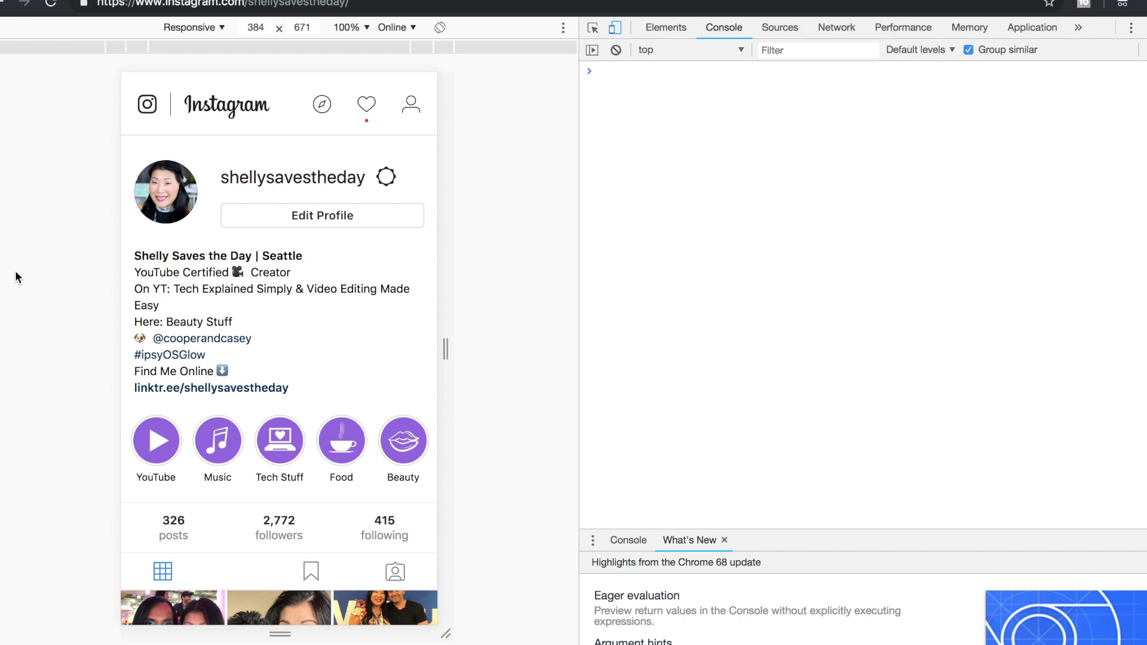
pyautogui.press('super+r')
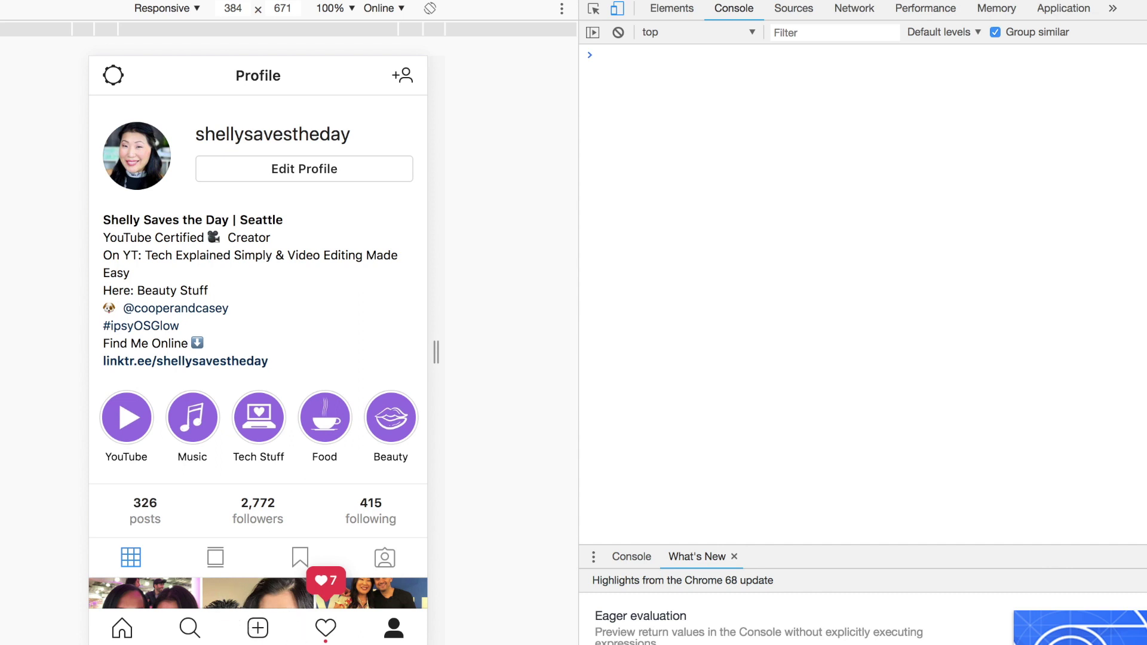
pyautogui.click(618, 9)
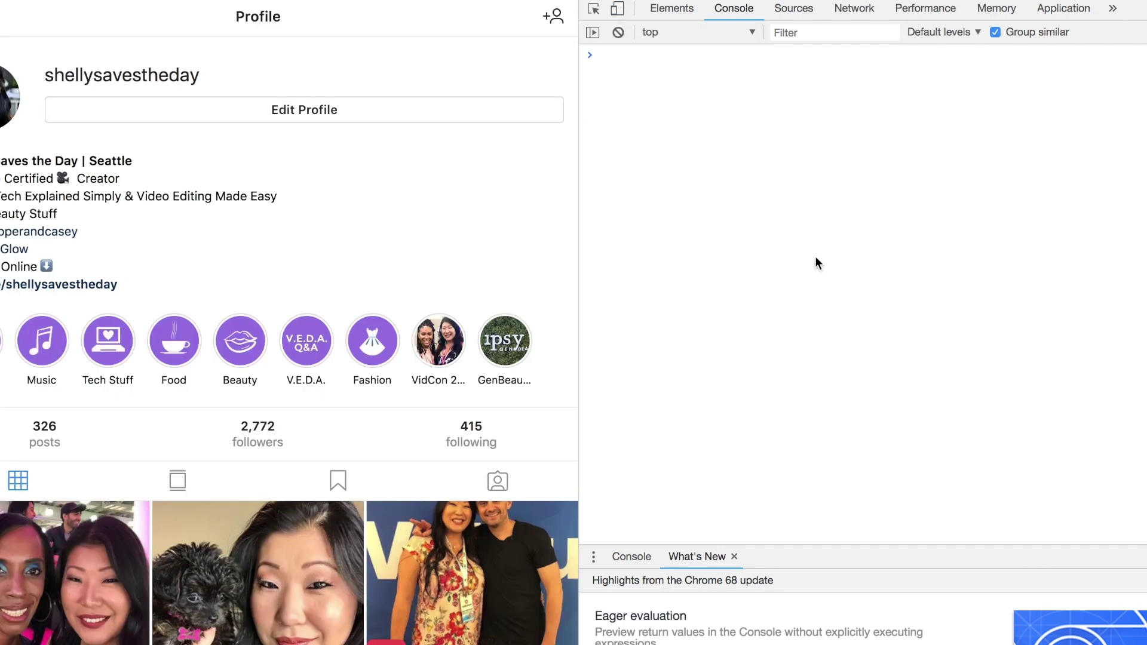
pyautogui.press('Escape')
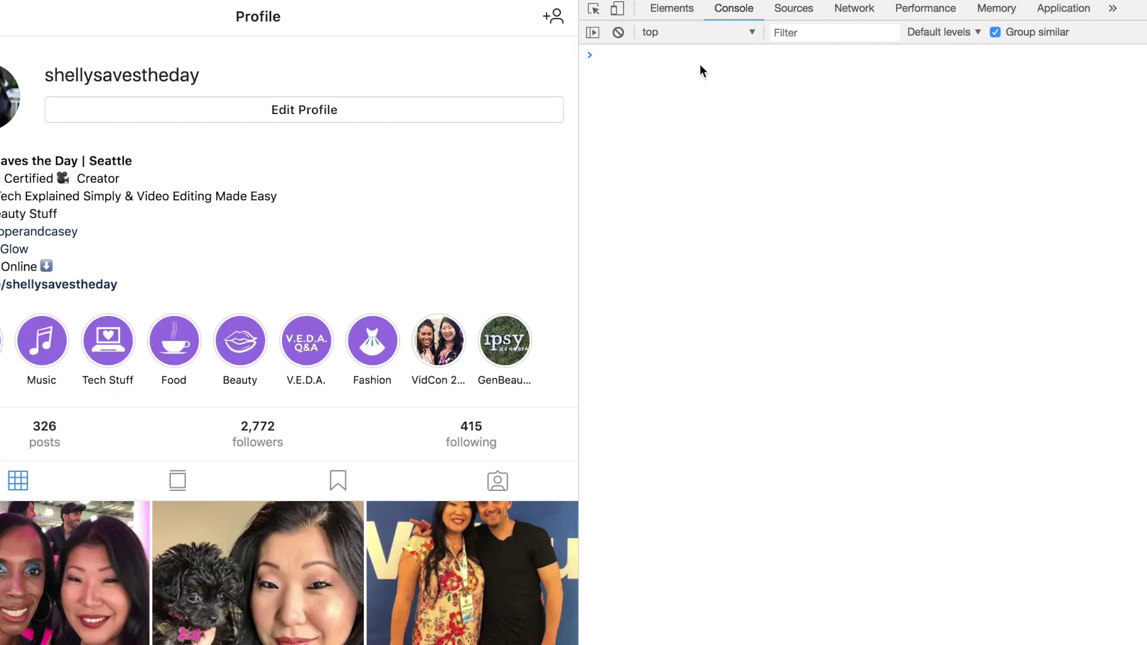
pyautogui.click(618, 18)
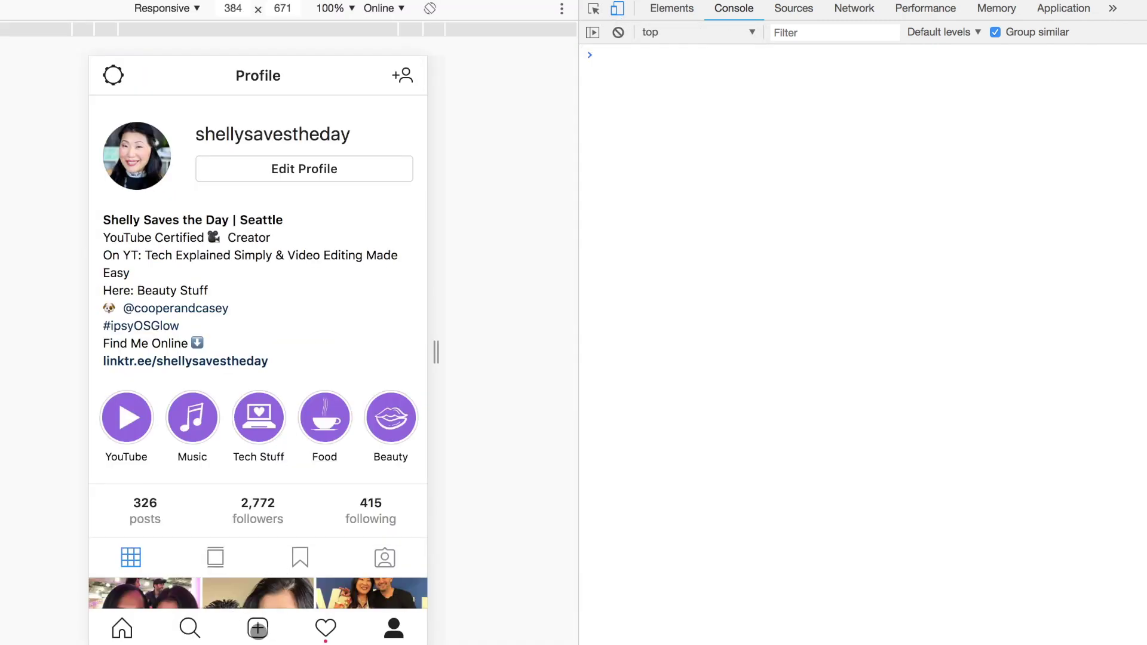
# Start a new post with the portrait photo from the Desktop folder.
pyautogui.click(258, 628)
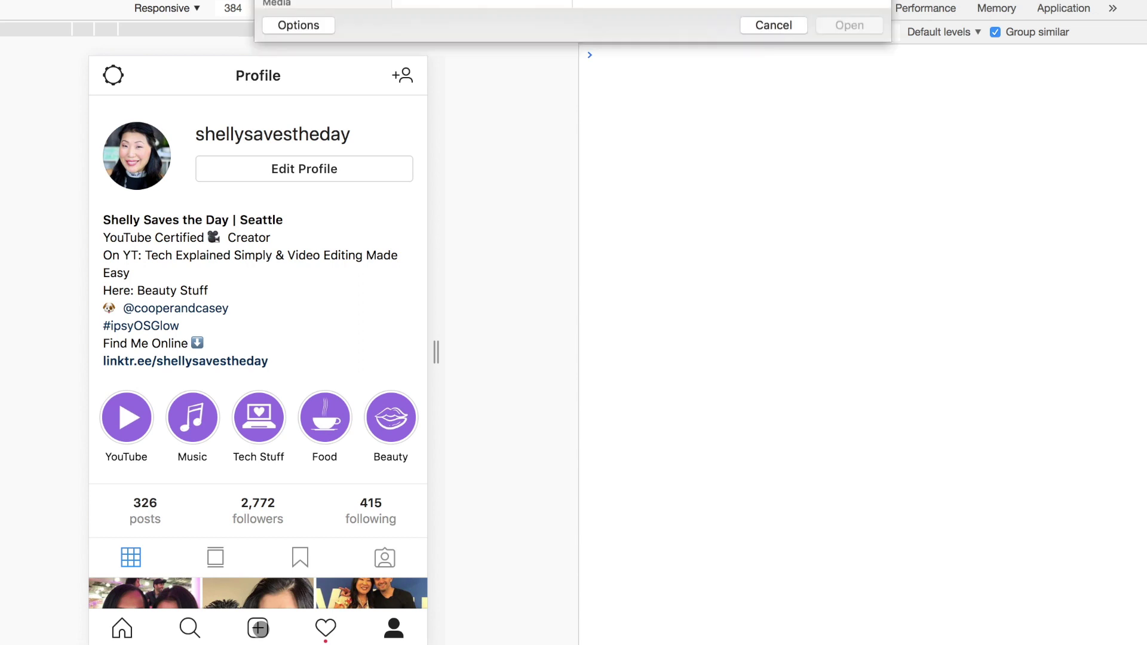
pyautogui.click(317, 64)
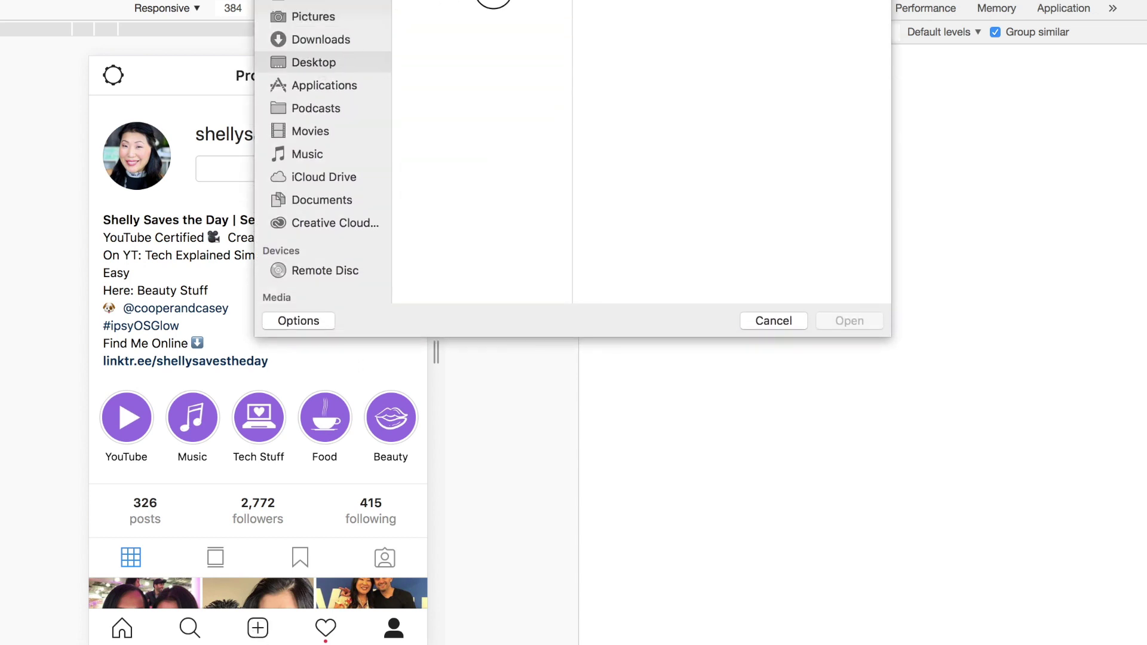
pyautogui.click(496, 1)
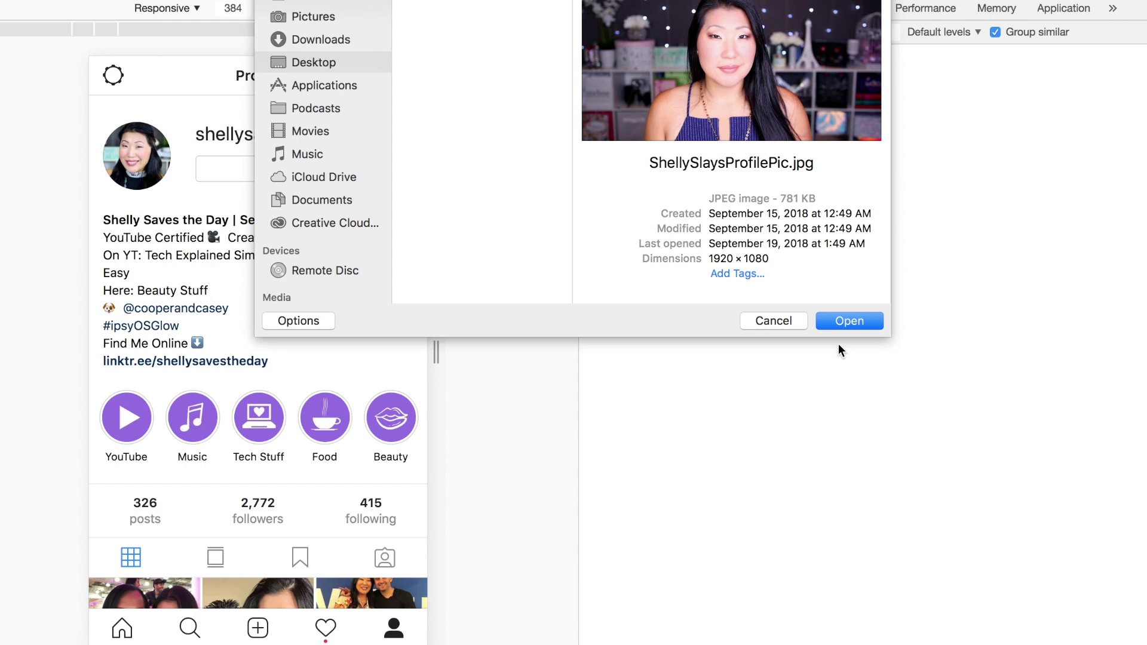
pyautogui.click(849, 322)
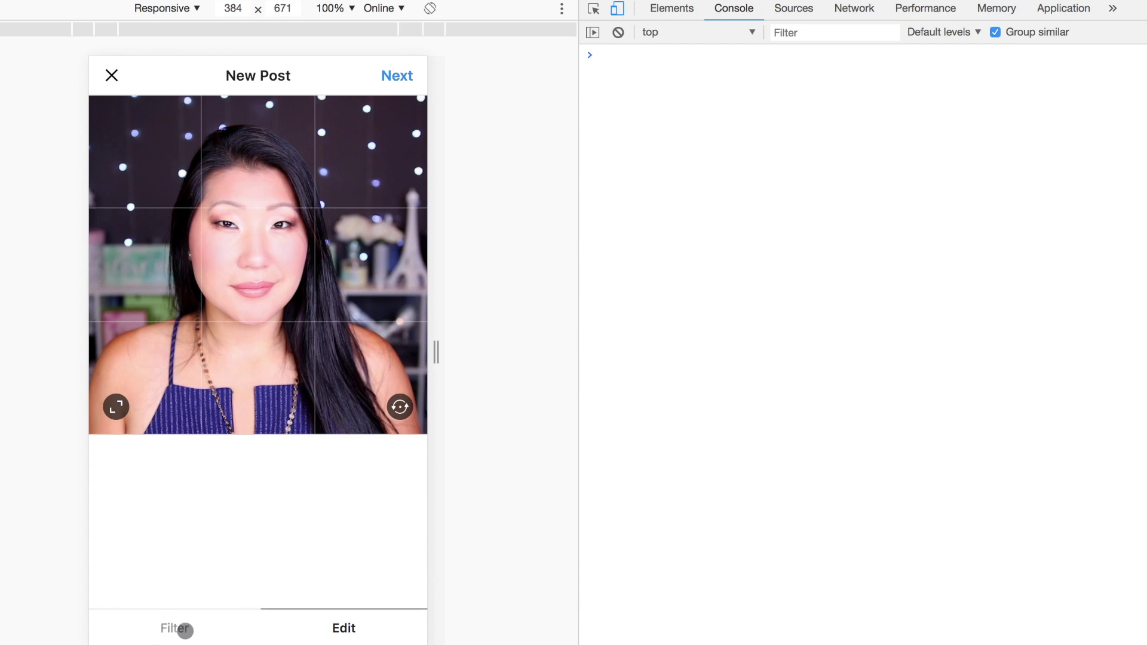
# Toggle the photo between widescreen and square crop, then nudge it within the square.
pyautogui.click(117, 406)
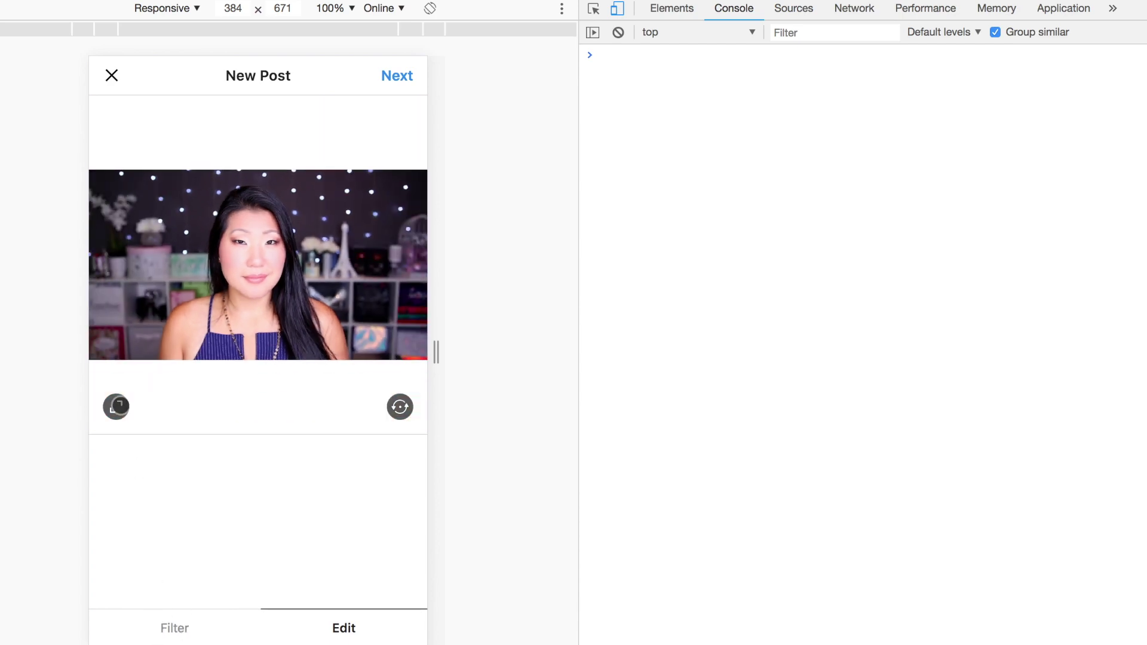
pyautogui.click(116, 407)
pyautogui.moveTo(253, 295); pyautogui.dragTo(256, 294)
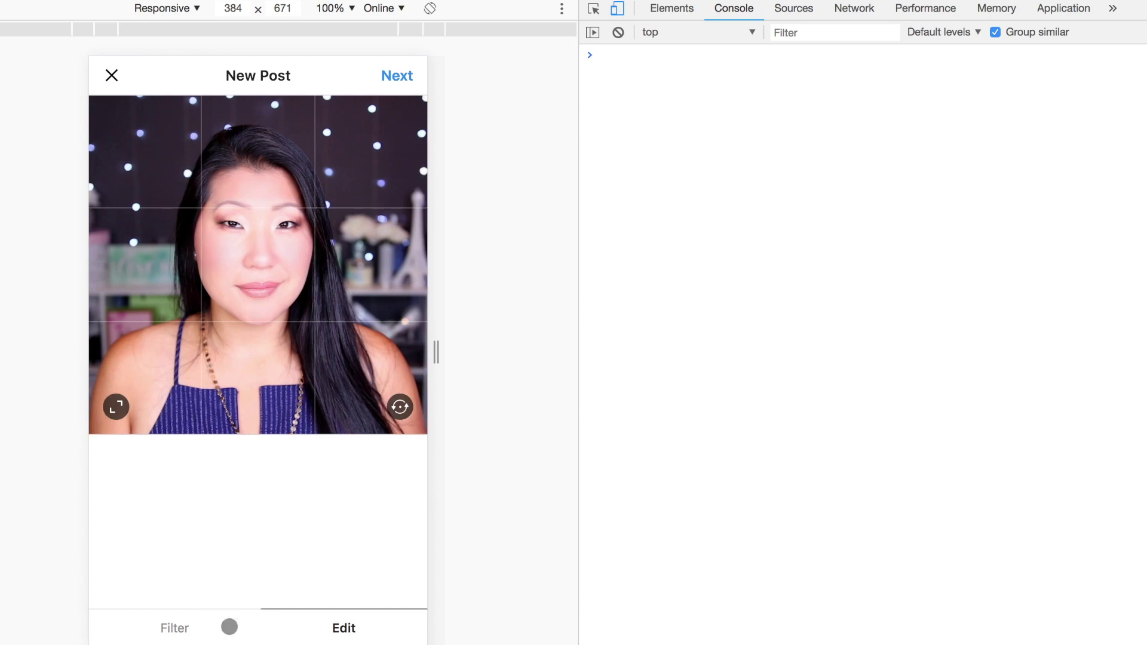
# Preview the Clarendon, Gingham, Moon, Juno and Slumber filters, then return to Normal.
pyautogui.click(172, 627)
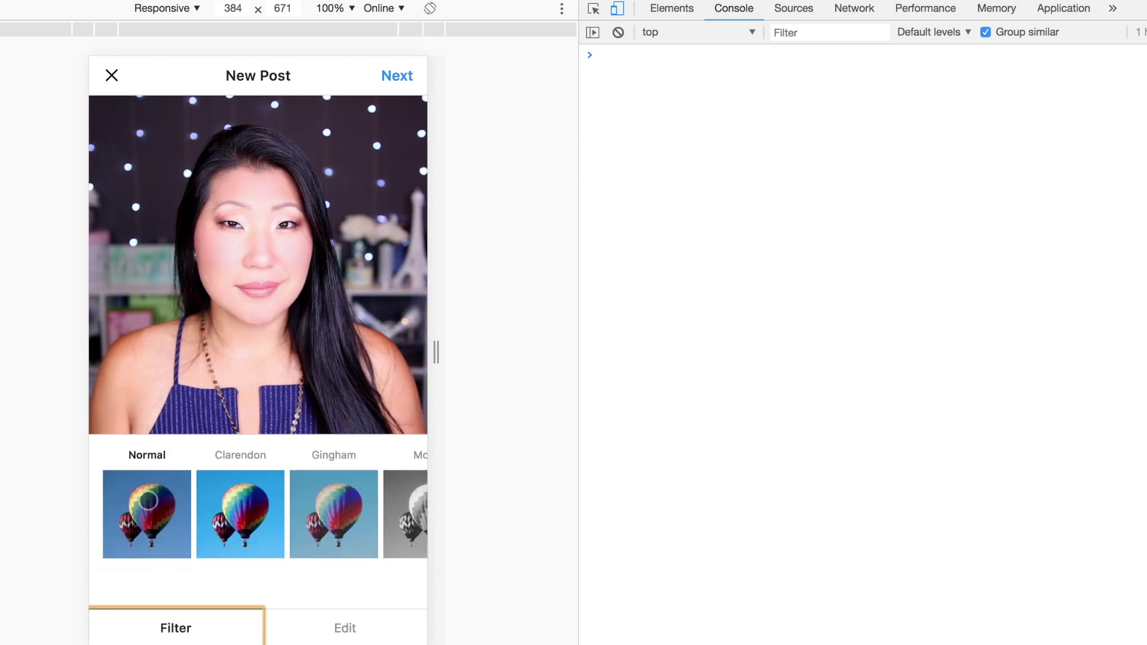
pyautogui.click(242, 506)
pyautogui.click(342, 513)
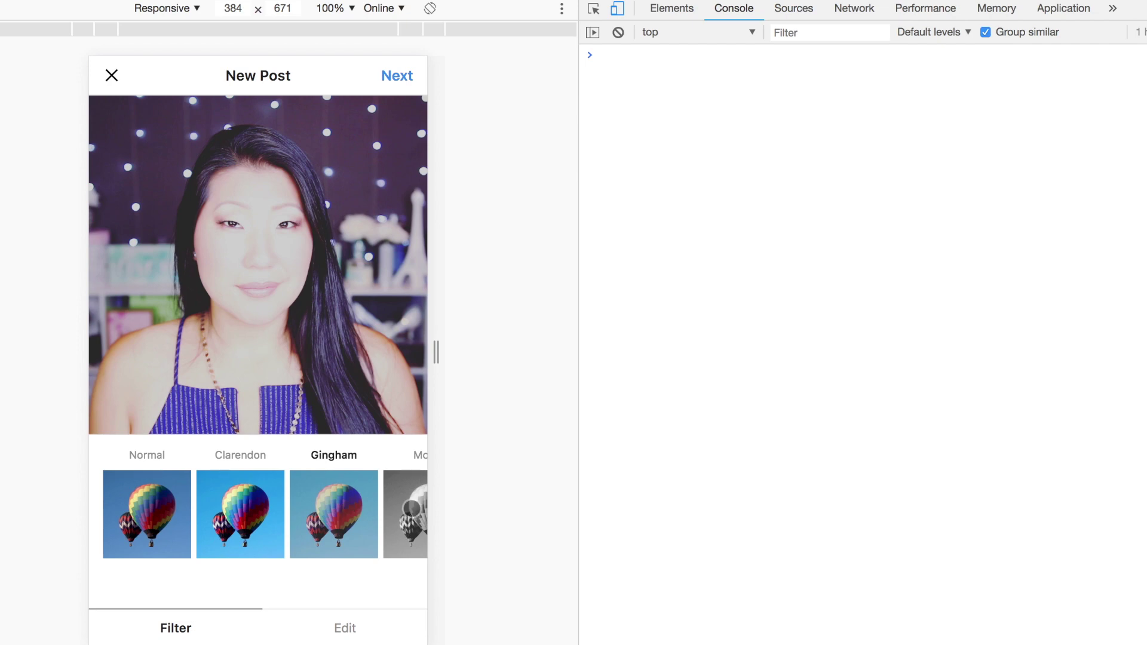
pyautogui.click(410, 512)
pyautogui.hscroll(6, 384, 518)
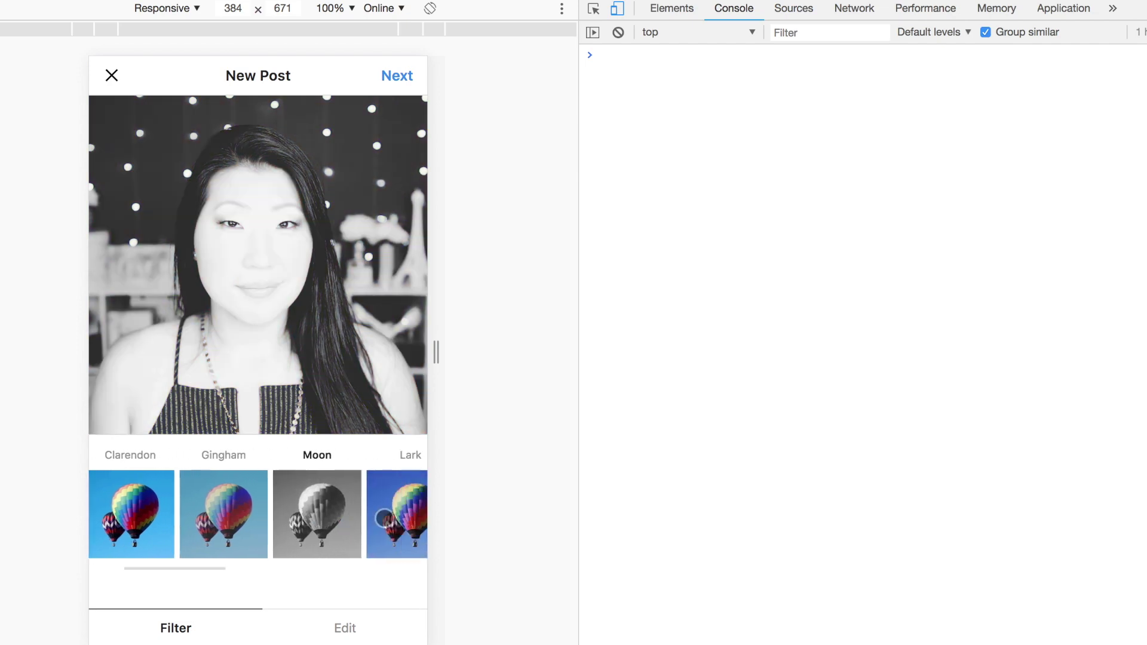
pyautogui.click(353, 519)
pyautogui.click(410, 514)
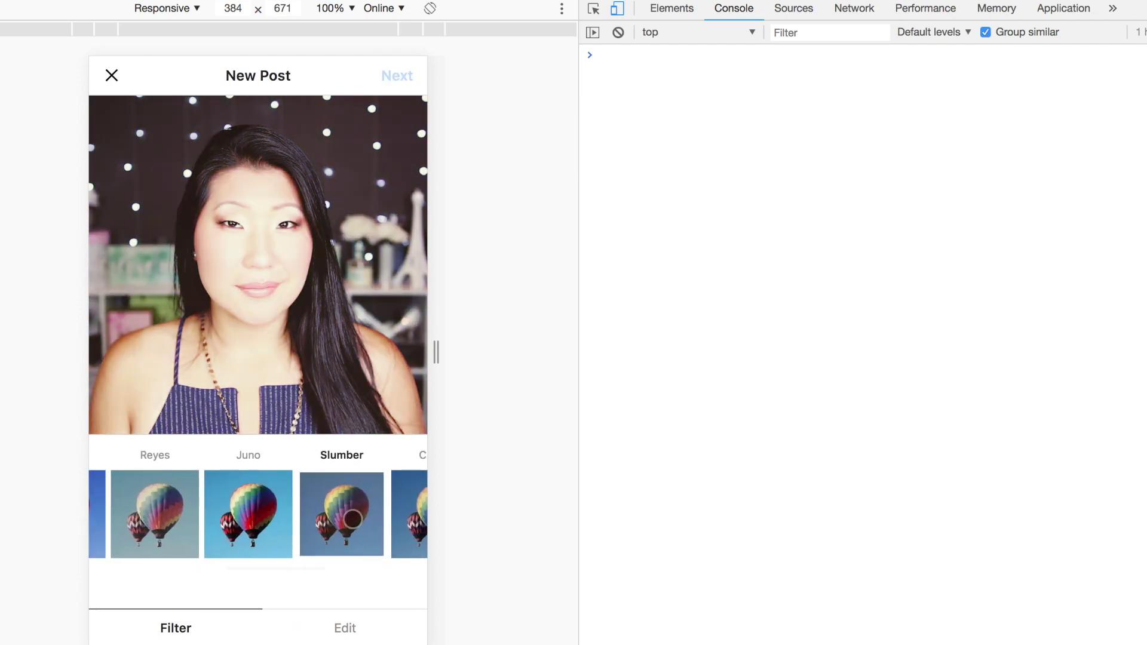
pyautogui.hscroll(-10, 239, 514)
pyautogui.click(141, 513)
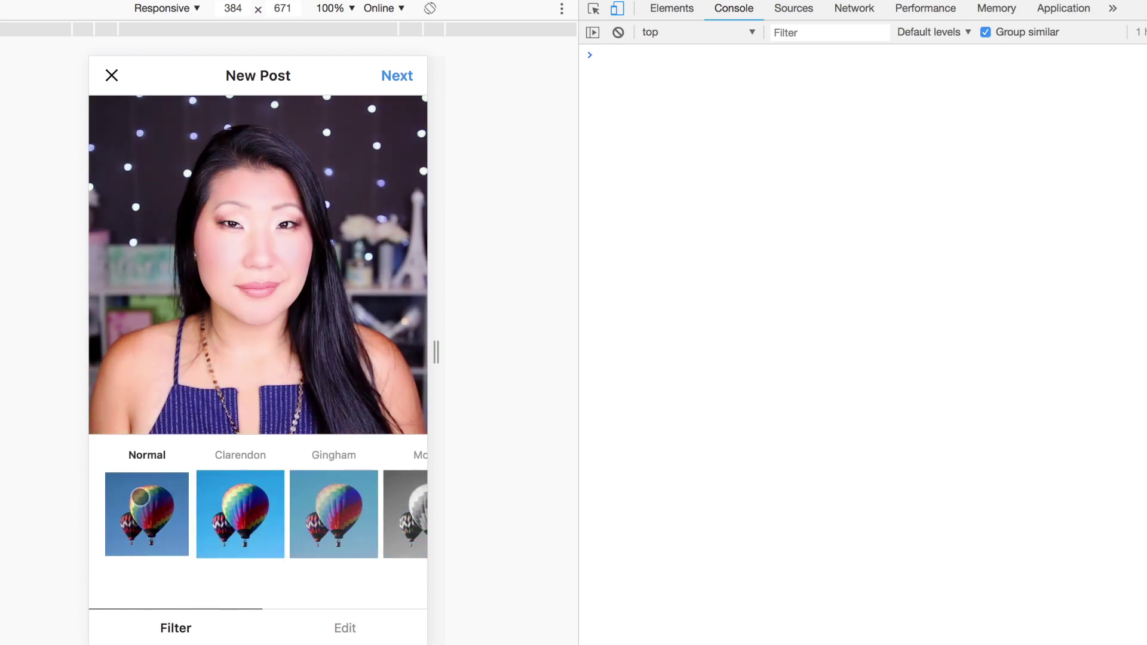
# Keep the Normal filter and continue to the post details screen.
pyautogui.click(345, 633)
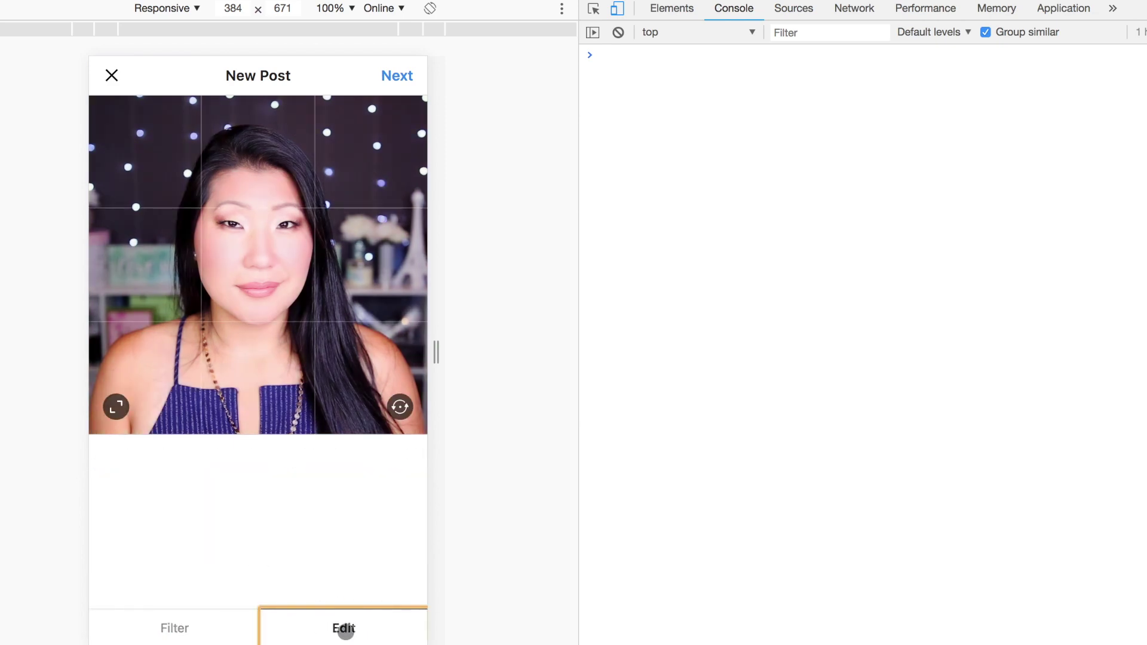
pyautogui.click(179, 633)
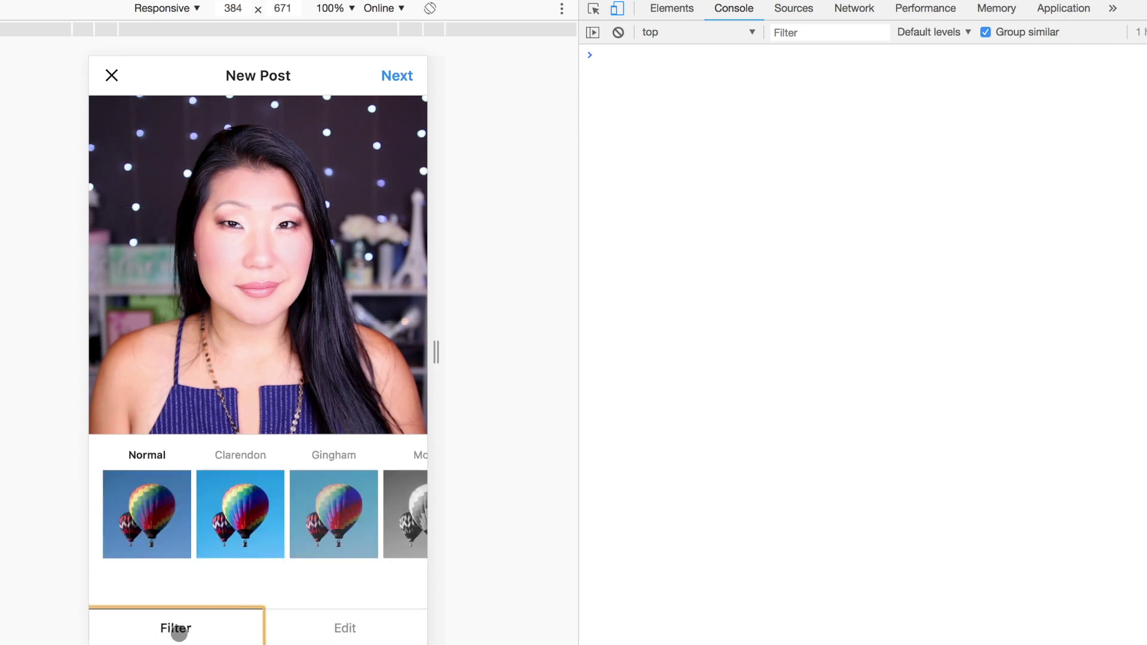
pyautogui.click(397, 80)
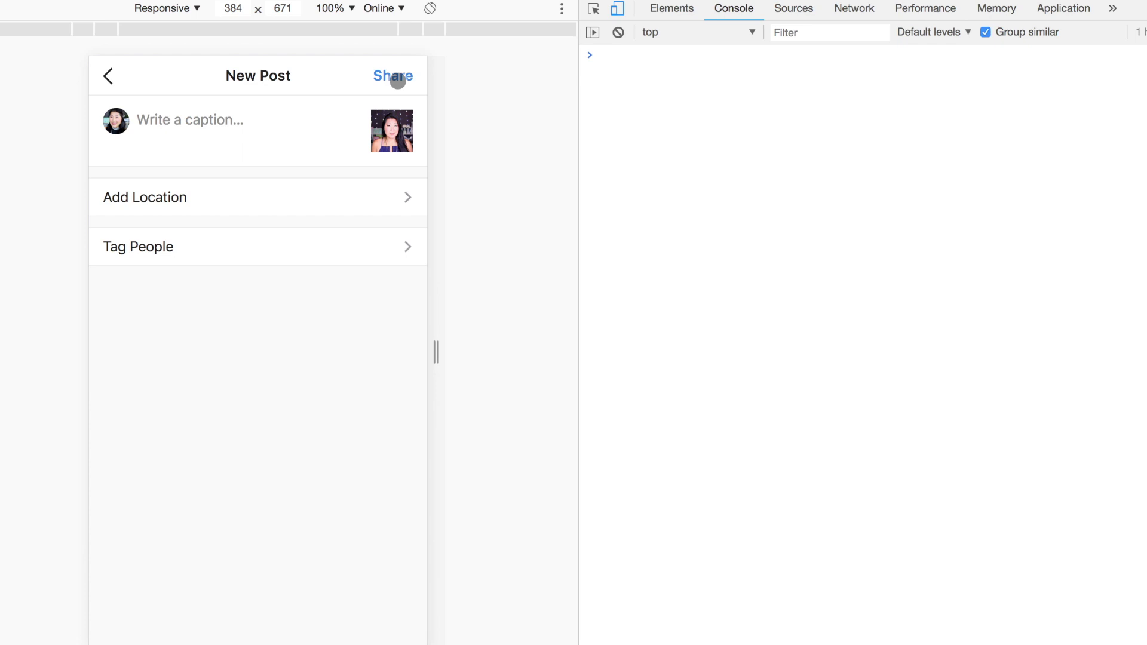
# Skip adding a location after the Location Services notice and go to tagging people.
pyautogui.click(191, 196)
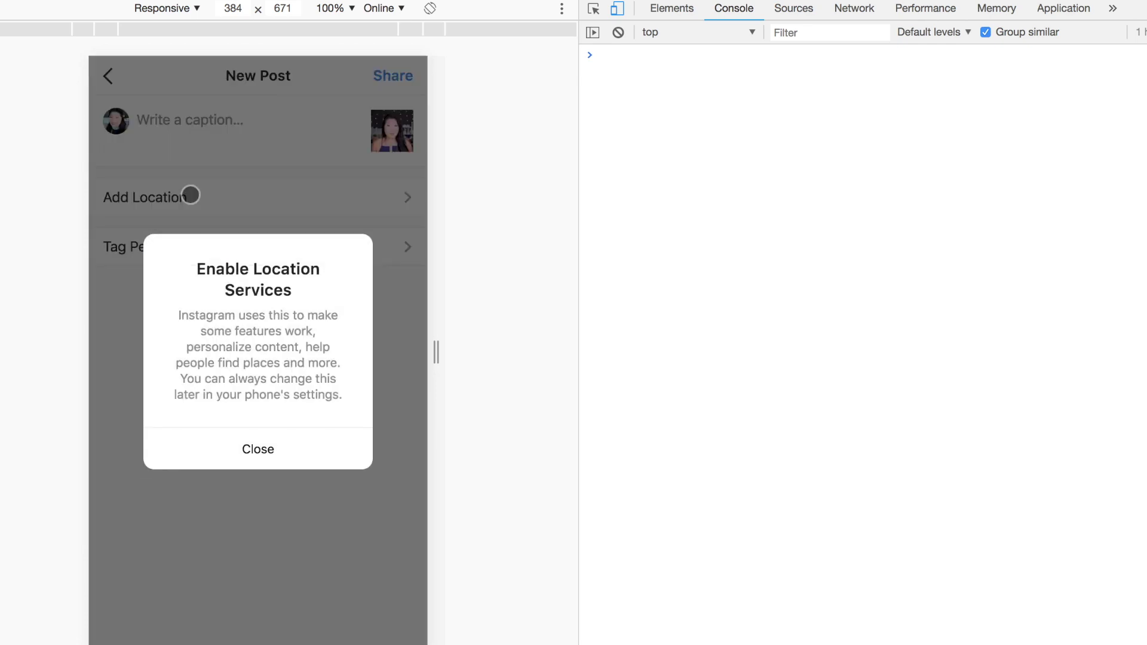
pyautogui.click(267, 453)
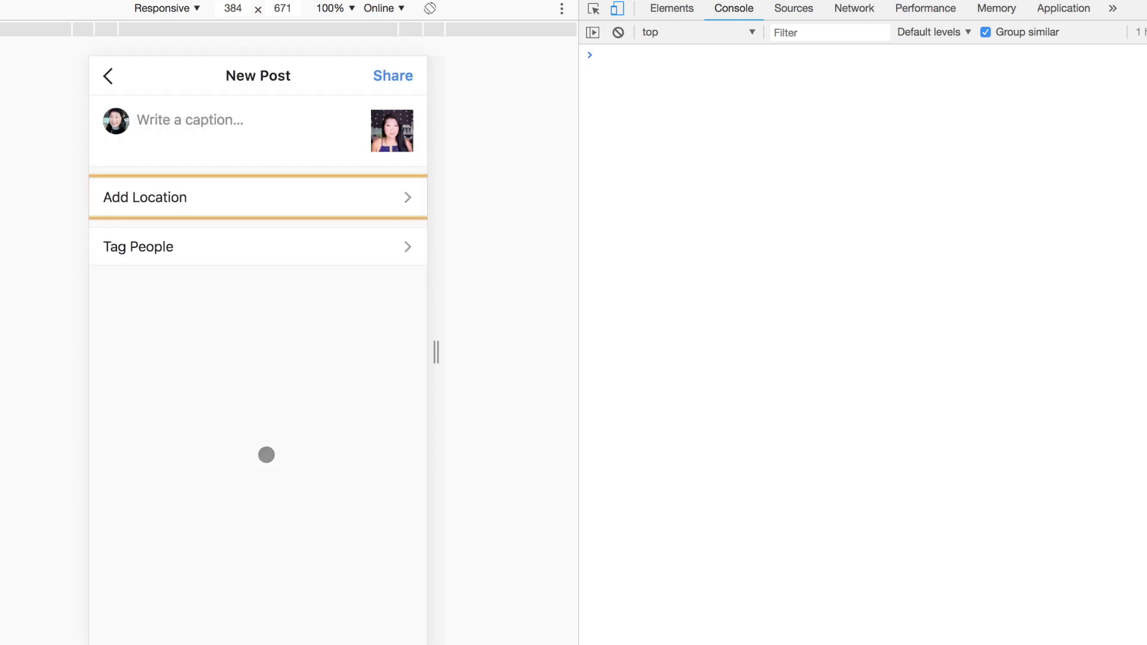
pyautogui.click(250, 249)
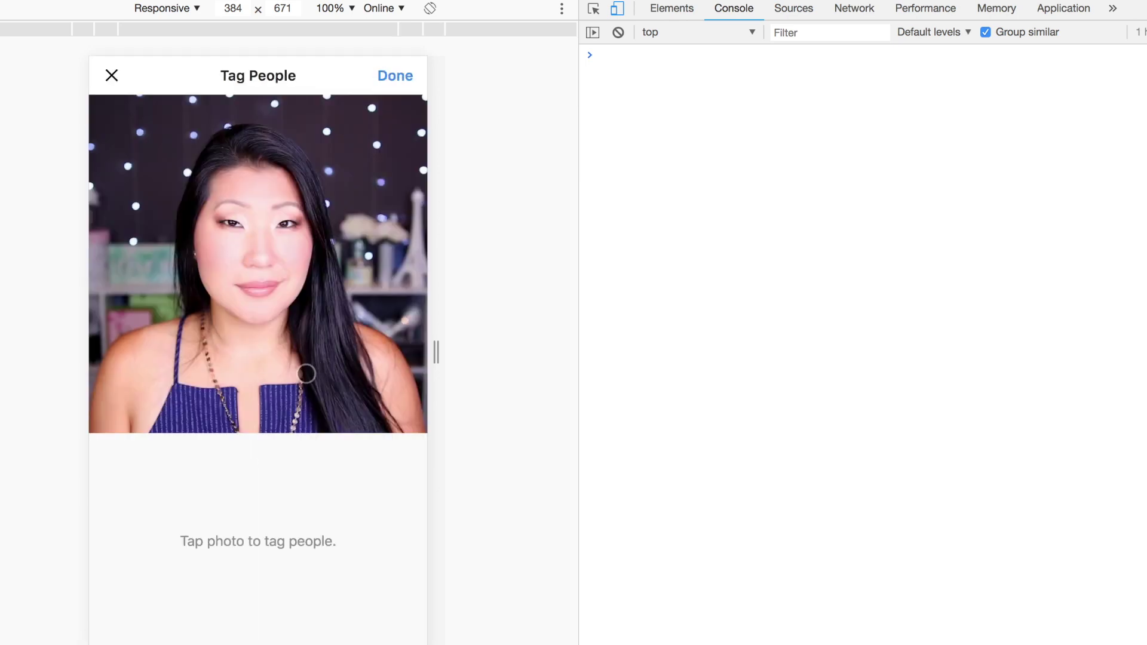
# Tag the searched user account near the bottom of the photo.
pyautogui.click(267, 371)
pyautogui.click(196, 117)
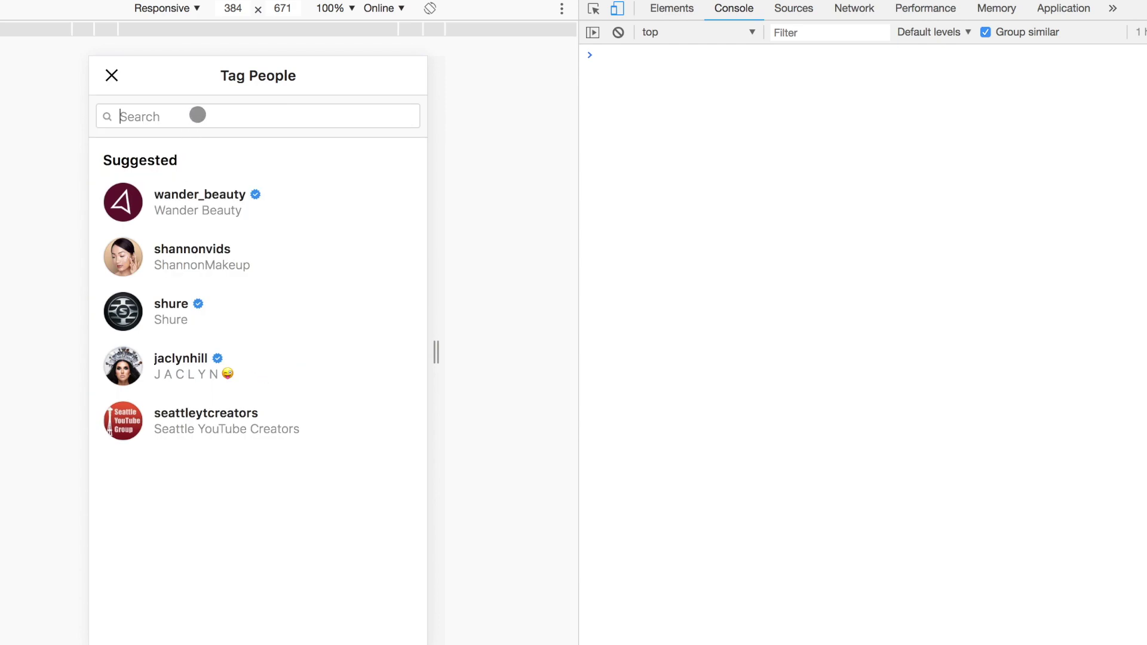
pyautogui.write('shellys')
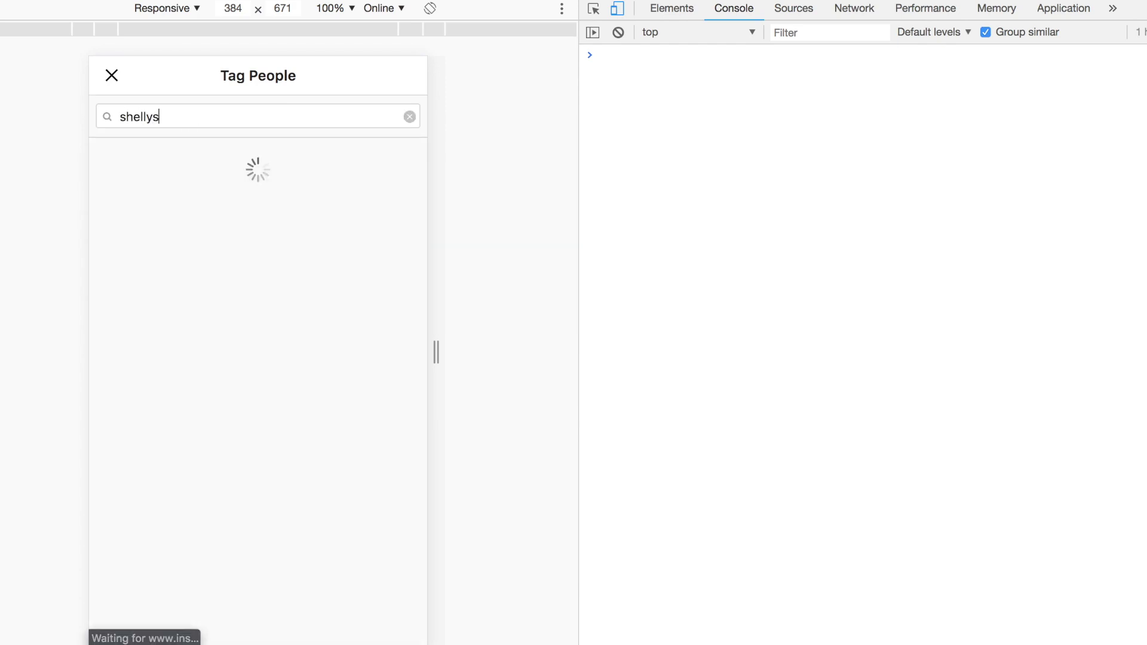
pyautogui.write('avestheday')
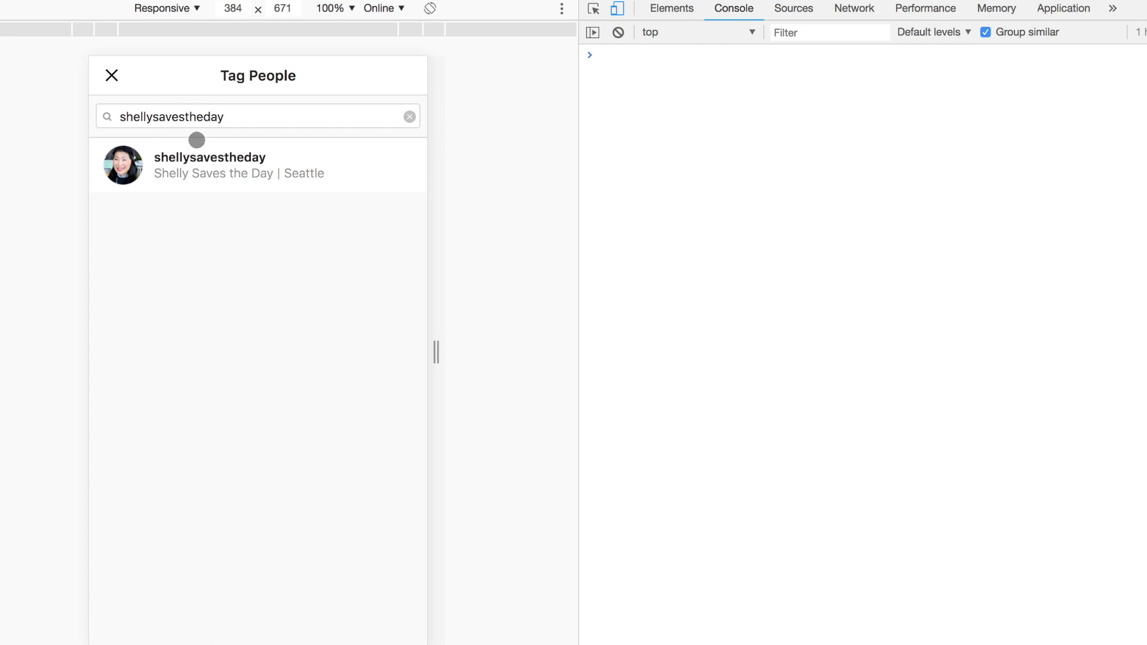
pyautogui.click(266, 162)
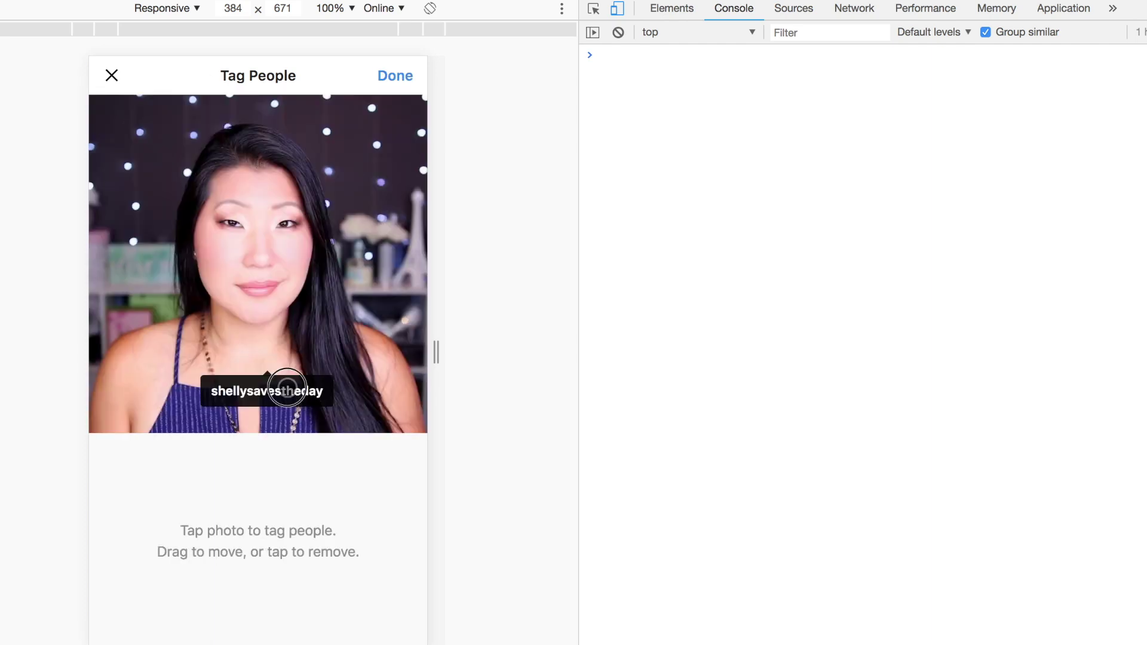
pyautogui.moveTo(287, 391); pyautogui.dragTo(286, 409)
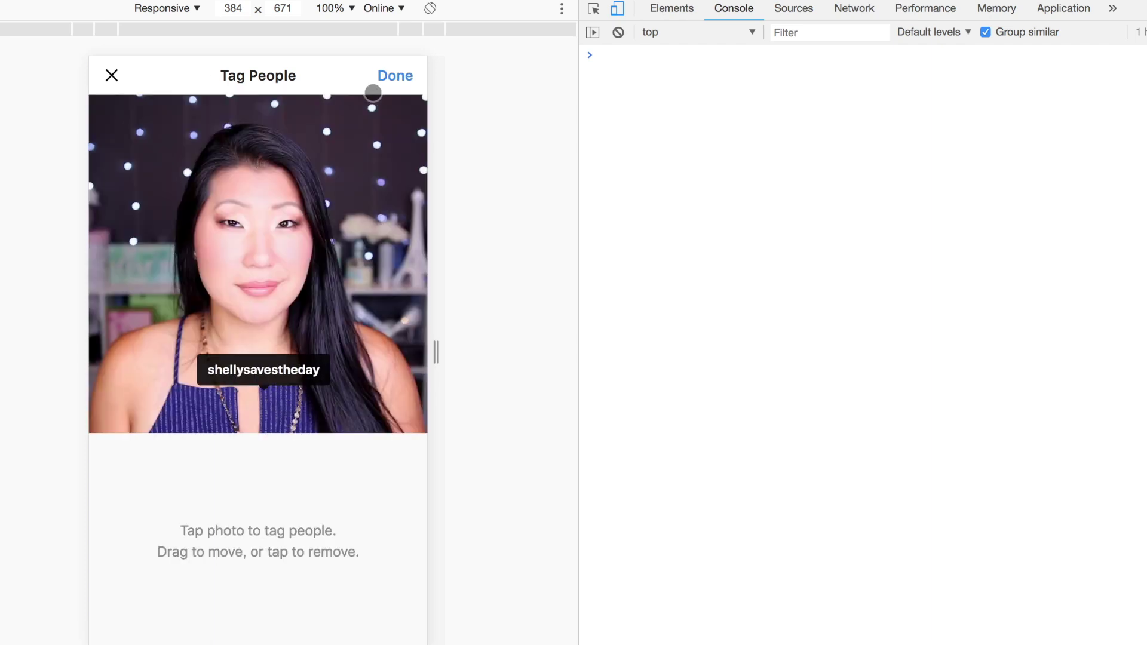
pyautogui.click(397, 75)
# Write the caption 'Hello world! This is a test…' and a 'Now I'm testing spacing as well.' paragraph.
pyautogui.click(194, 124)
pyautogui.write('Hello world! This is a t')
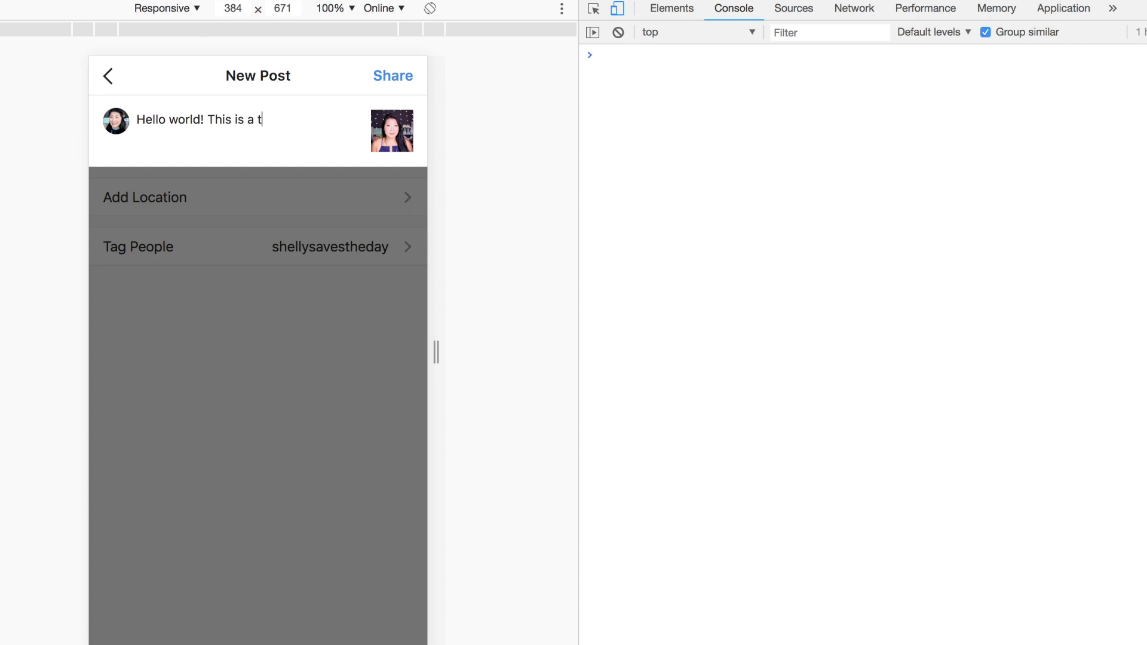
pyautogui.write('est from my computer')
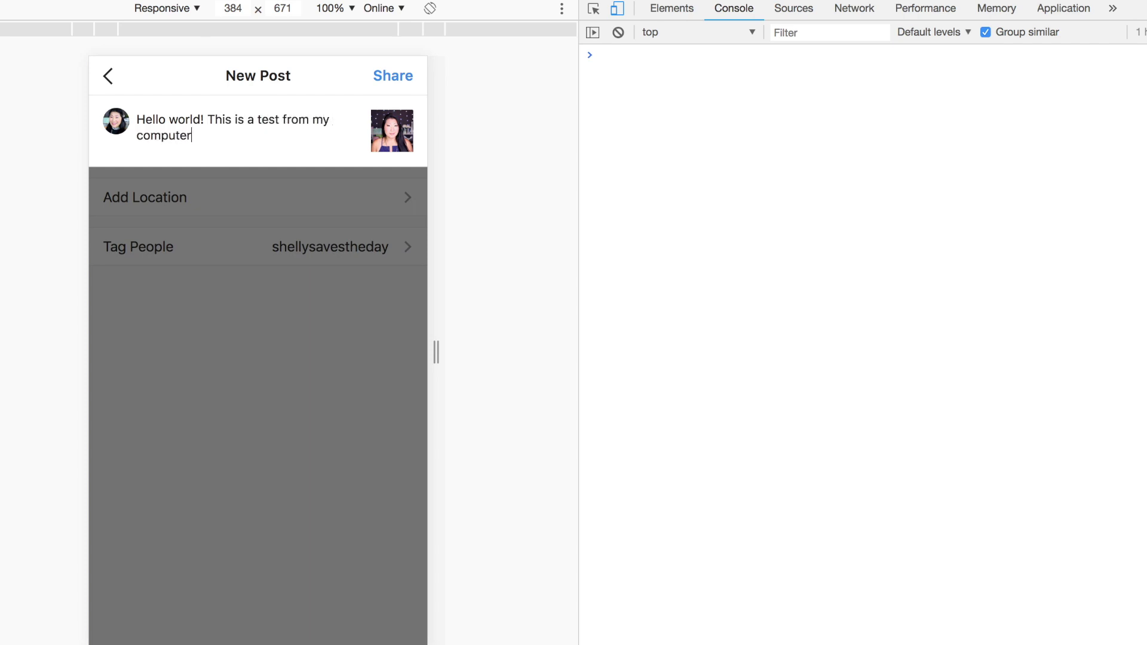
pyautogui.write(' to see if you can upload pic')
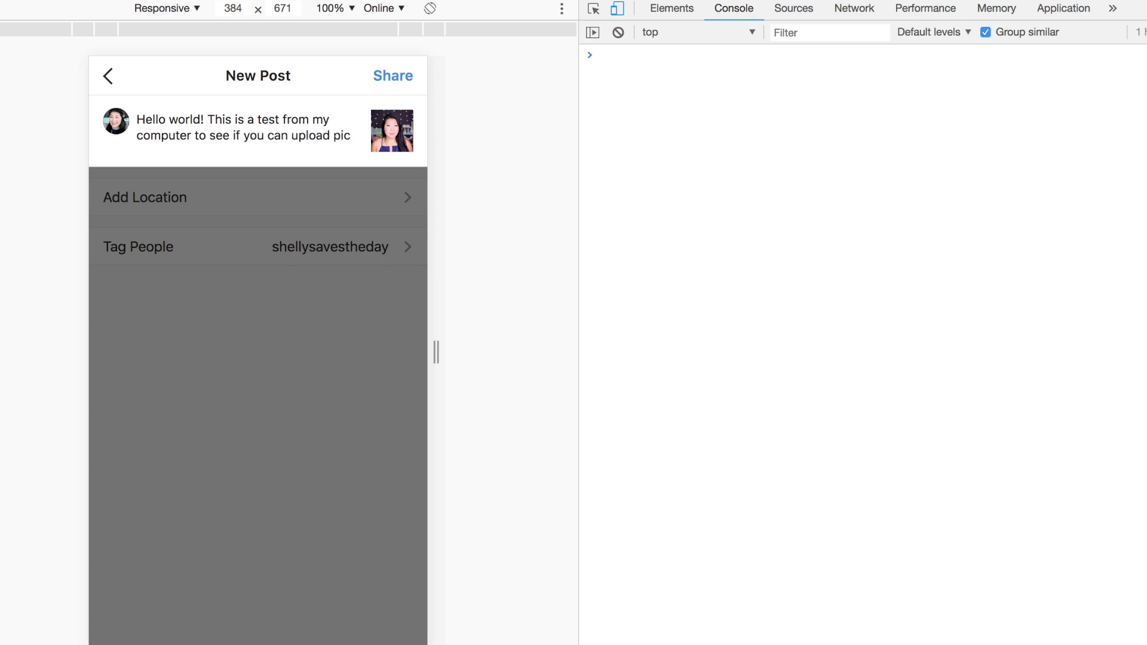
pyautogui.write('s from your computer to Instagram.')
pyautogui.press('Return')
pyautogui.press('Return')
pyautogui.write("Now I'm testing spac")
pyautogui.press('BackSpace')
pyautogui.press('BackSpace')
pyautogui.press('BackSpace')
pyautogui.press('BackSpace')
pyautogui.write('spacing as well.')
# Add a '💕 and here is an emoji!' line and two hashtags ending in #videocomingtomorrow.
pyautogui.press('Return')
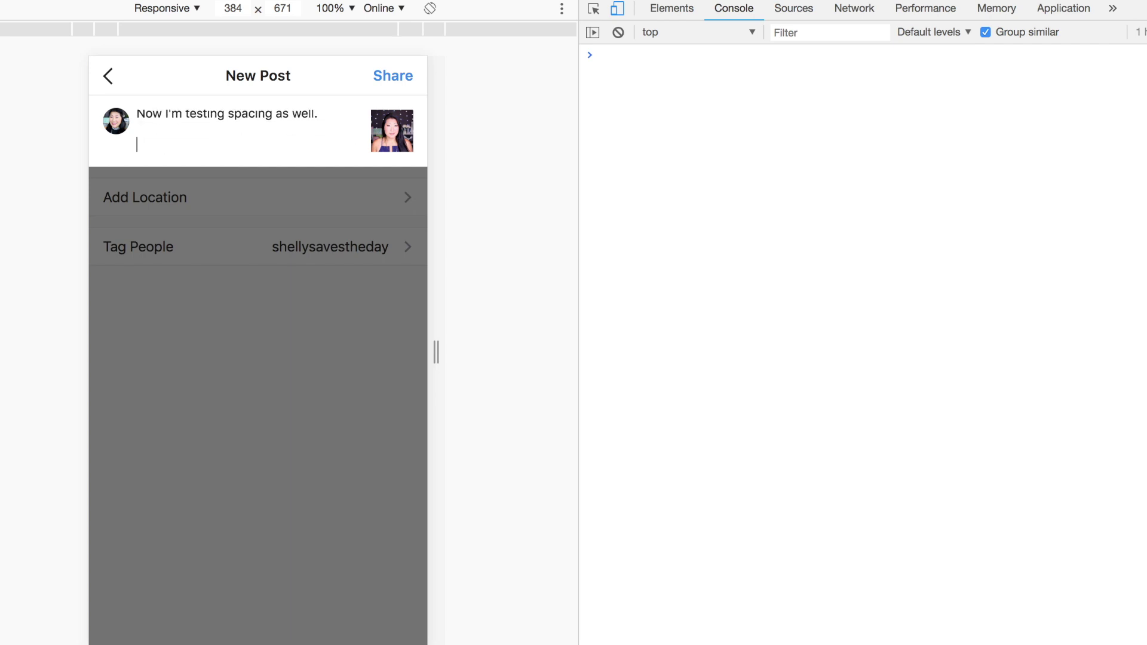
pyautogui.press('ctrl+super+space')
pyautogui.press('Return')
pyautogui.write('and here is an emoji!')
pyautogui.press('Return')
pyautogui.press('Return')
pyautogui.write('#shellysavestheday')
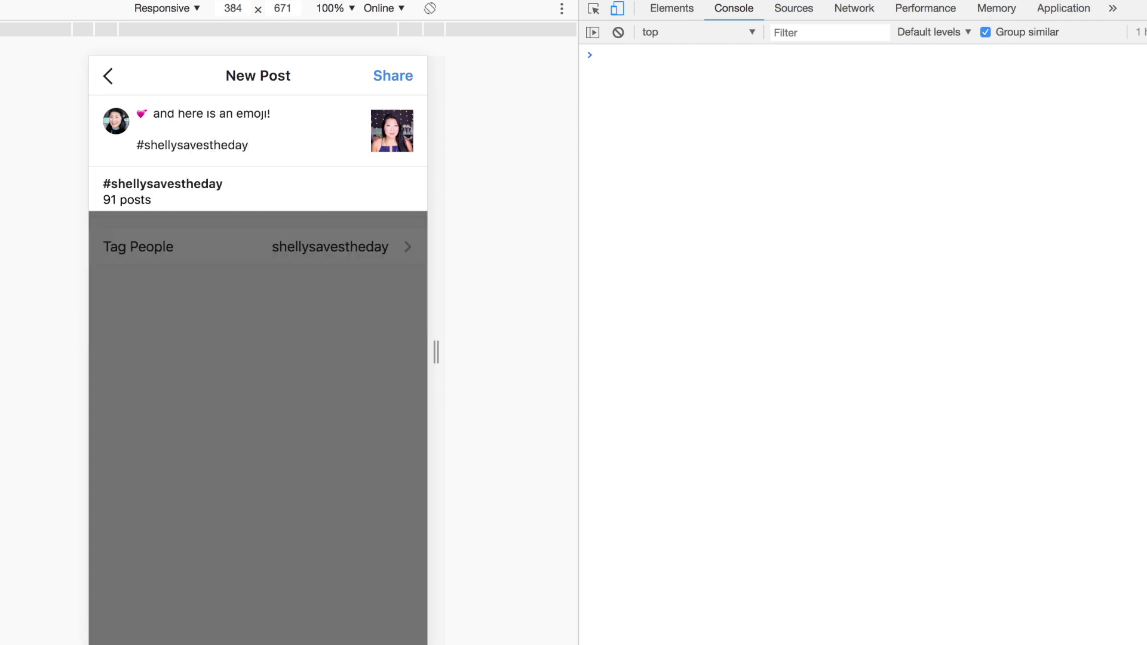
pyautogui.write(' #videoc')
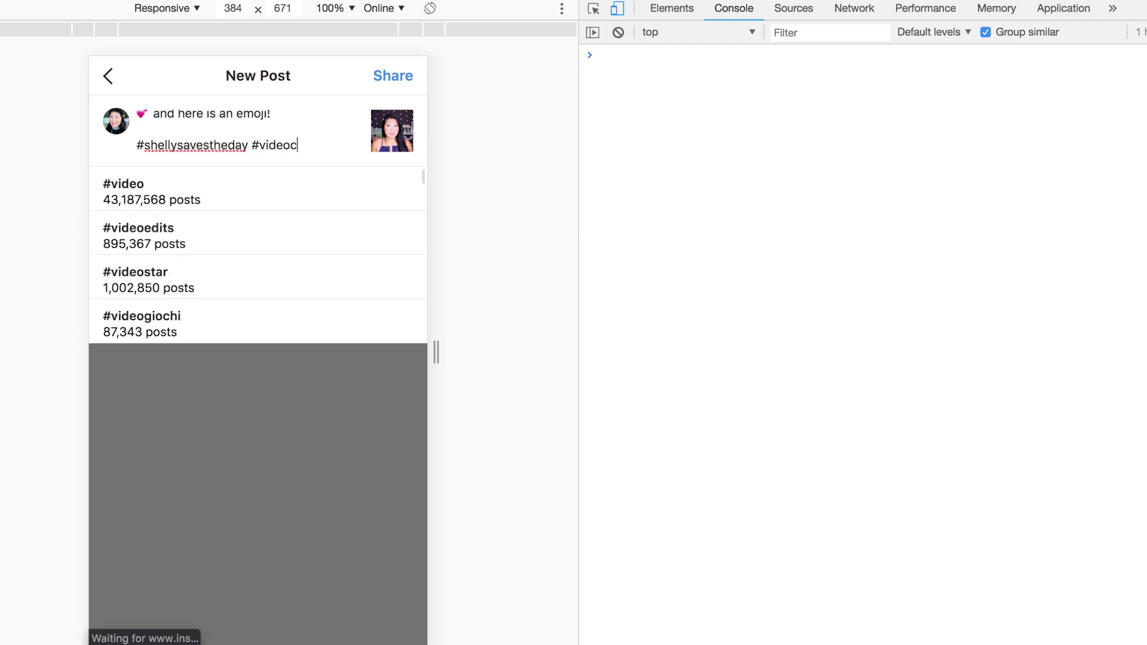
pyautogui.write('omingtomo')
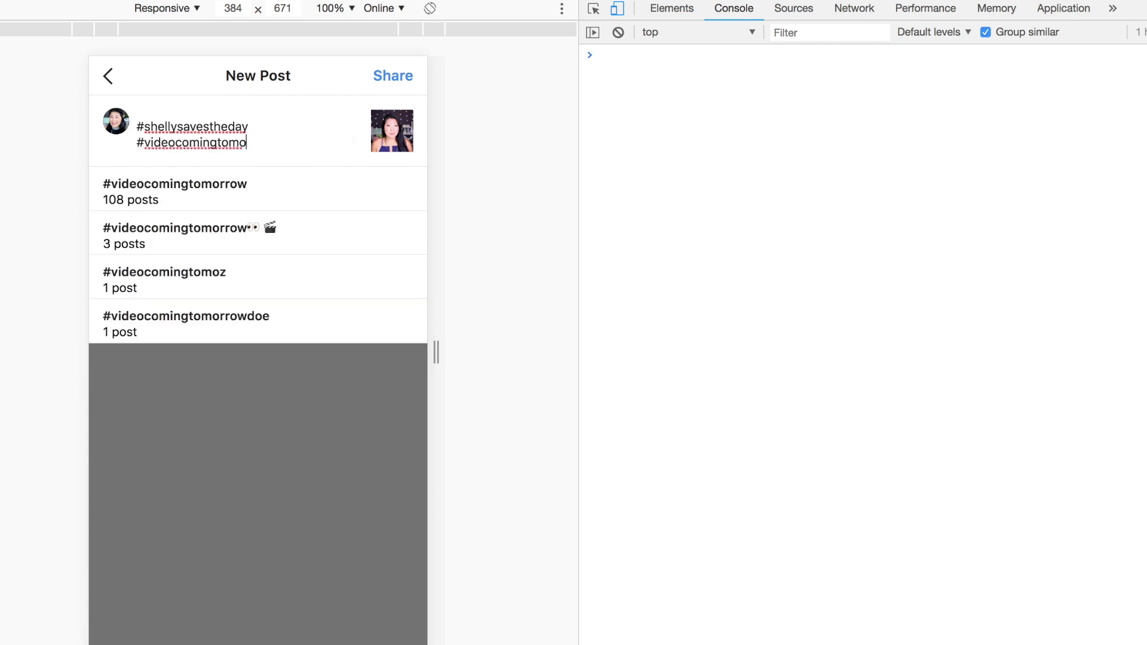
pyautogui.click(219, 192)
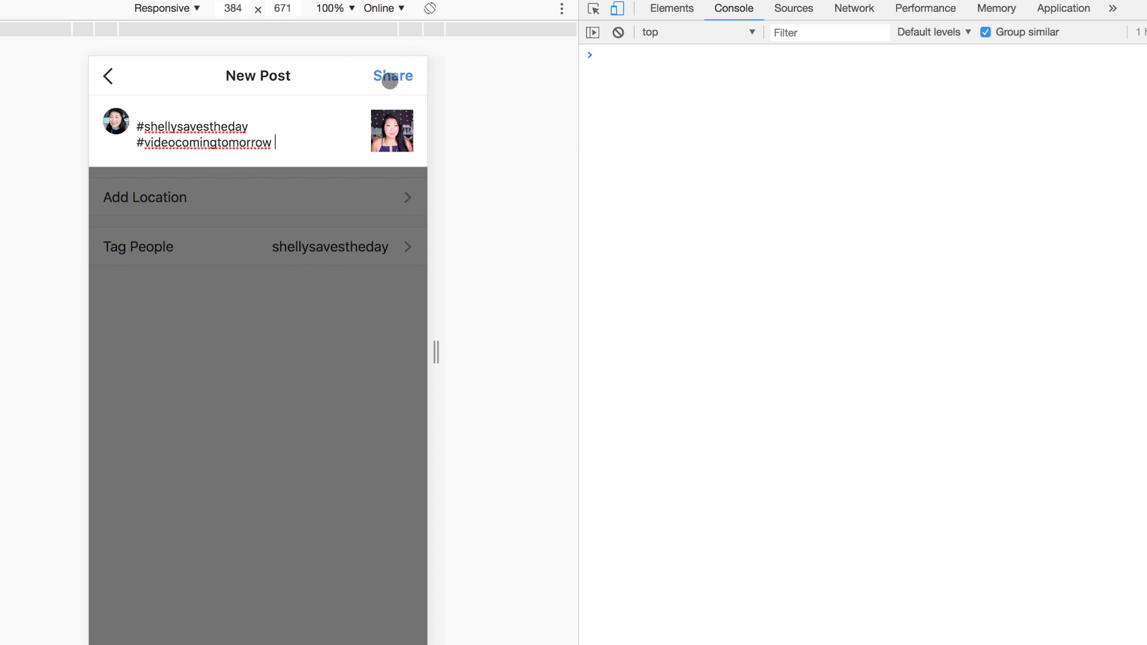
# Share the post, expand its full caption in the feed, and like it.
pyautogui.click(389, 81)
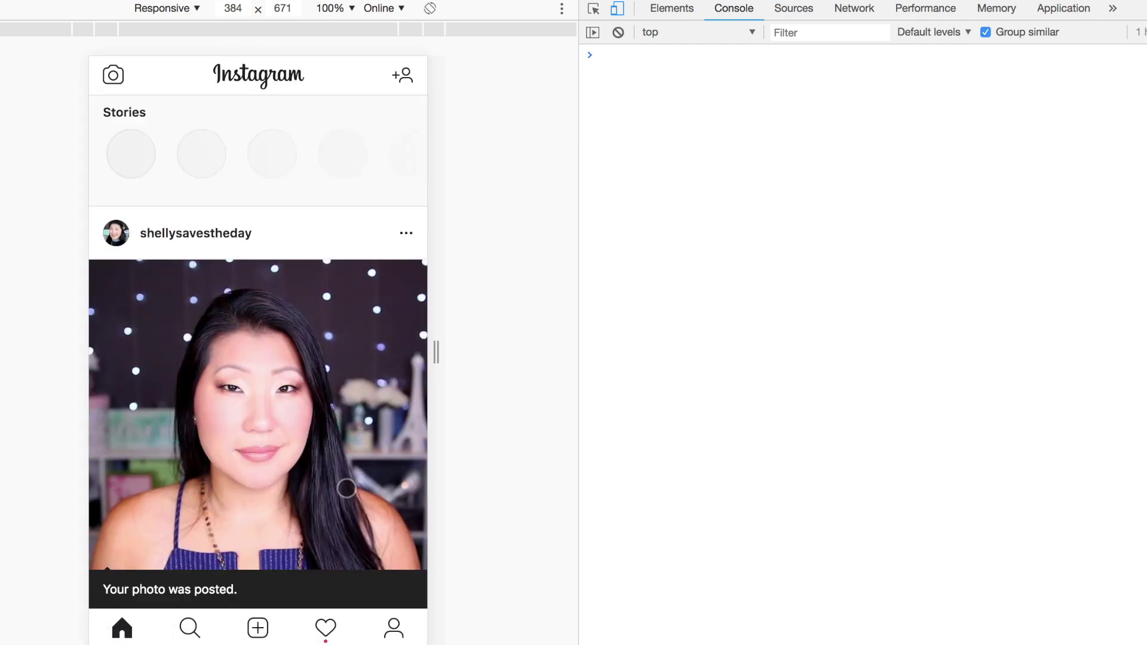
pyautogui.scroll(-3, 347, 489)
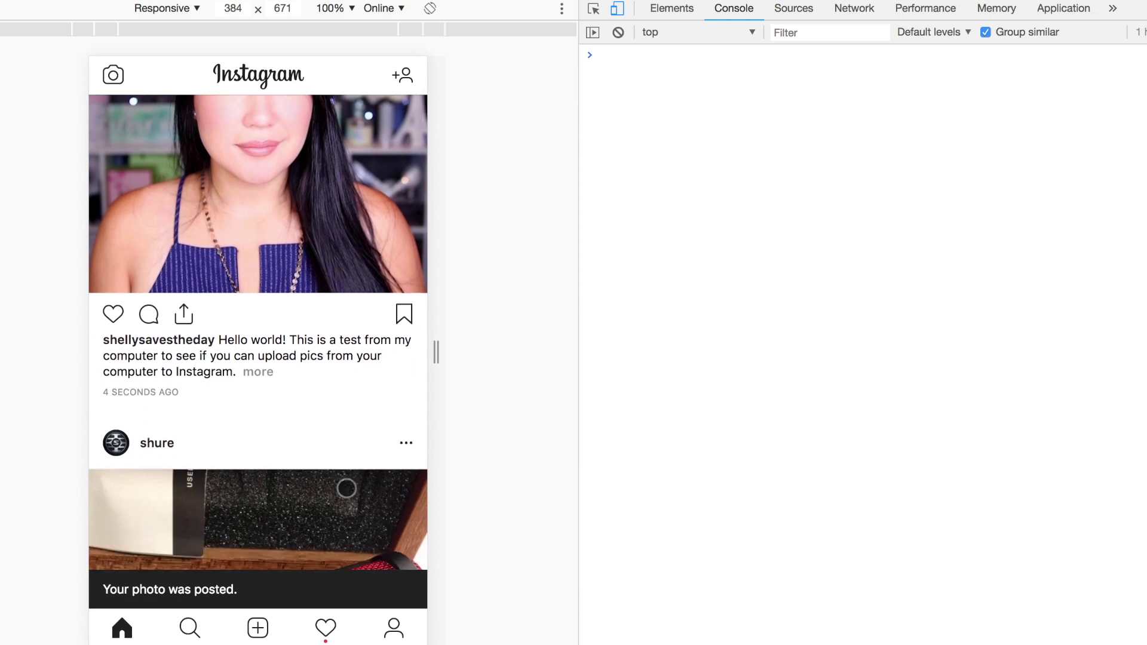
pyautogui.click(257, 372)
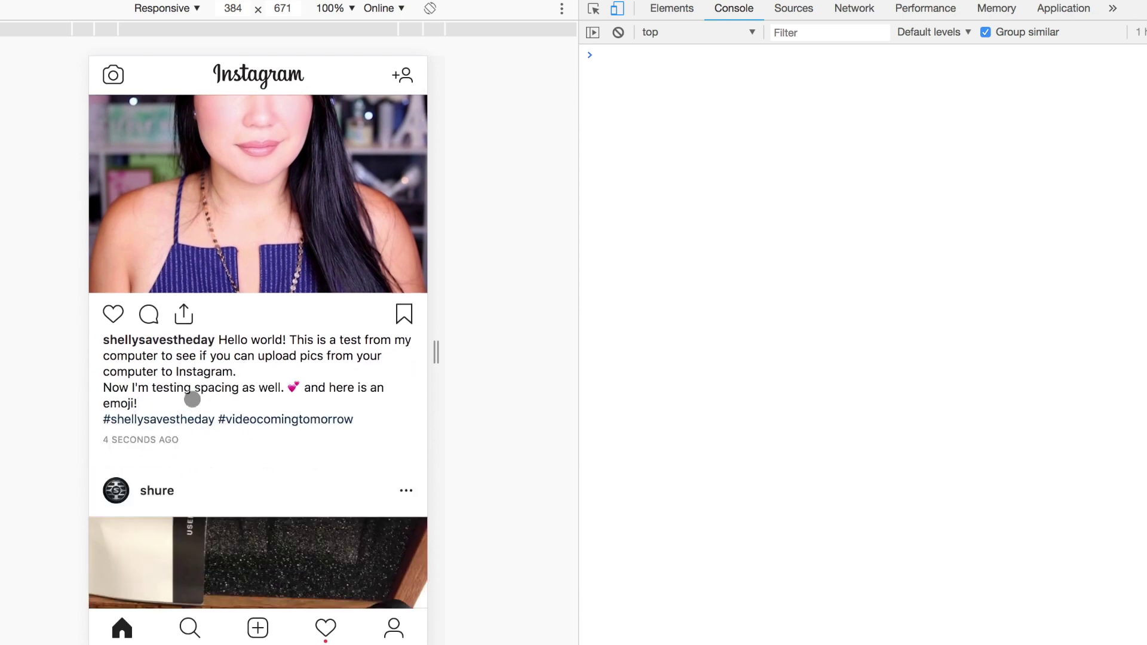
pyautogui.scroll(-2, 308, 503)
pyautogui.scroll(6, 308, 504)
pyautogui.scroll(-2, 308, 504)
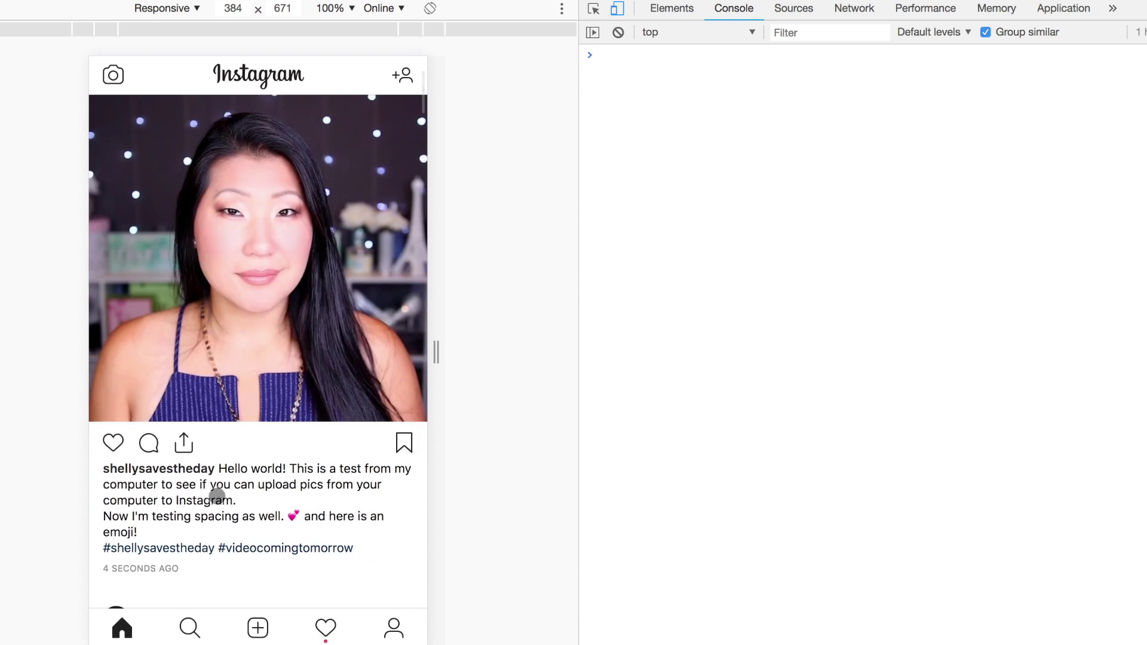
pyautogui.click(113, 442)
pyautogui.scroll(3, 335, 499)
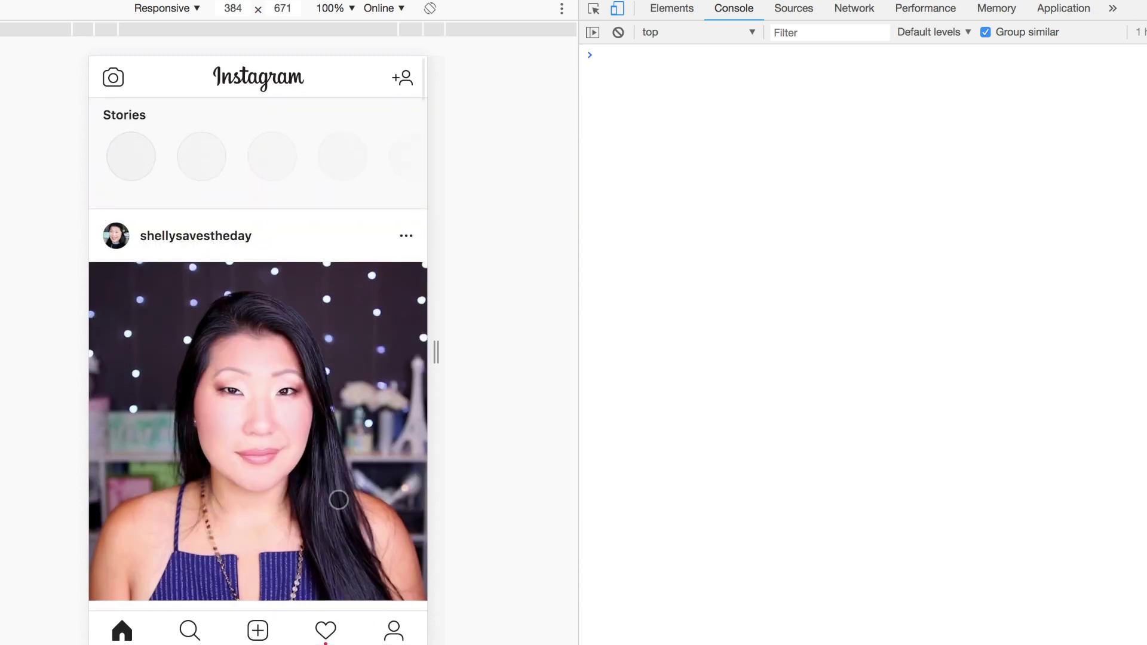
# Open the account's profile page and scroll through its post grid.
pyautogui.click(394, 628)
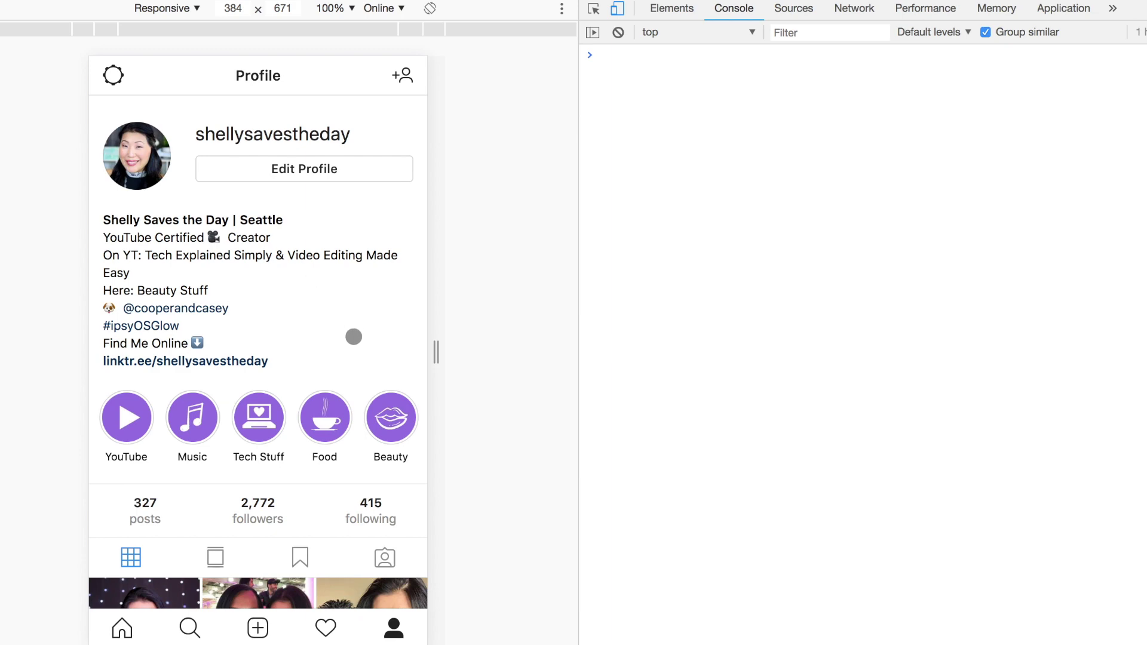
pyautogui.scroll(-4, 354, 336)
pyautogui.scroll(4, 354, 335)
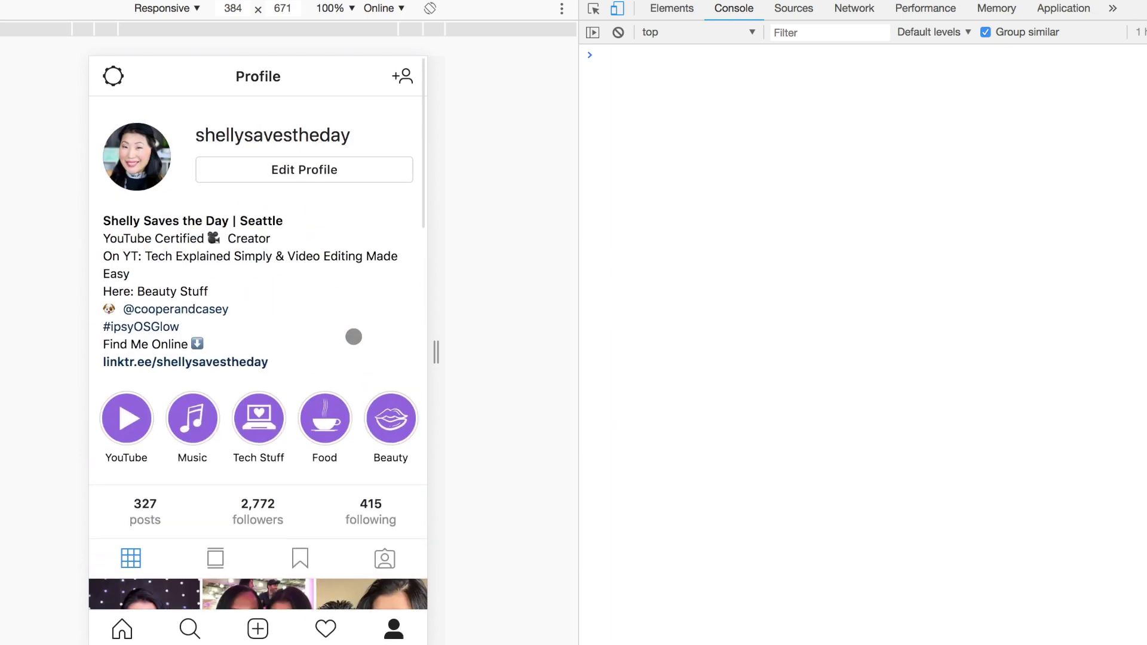
# View the profile at desktop width, then return to the 384 × 671 mobile emulation.
pyautogui.click(617, 11)
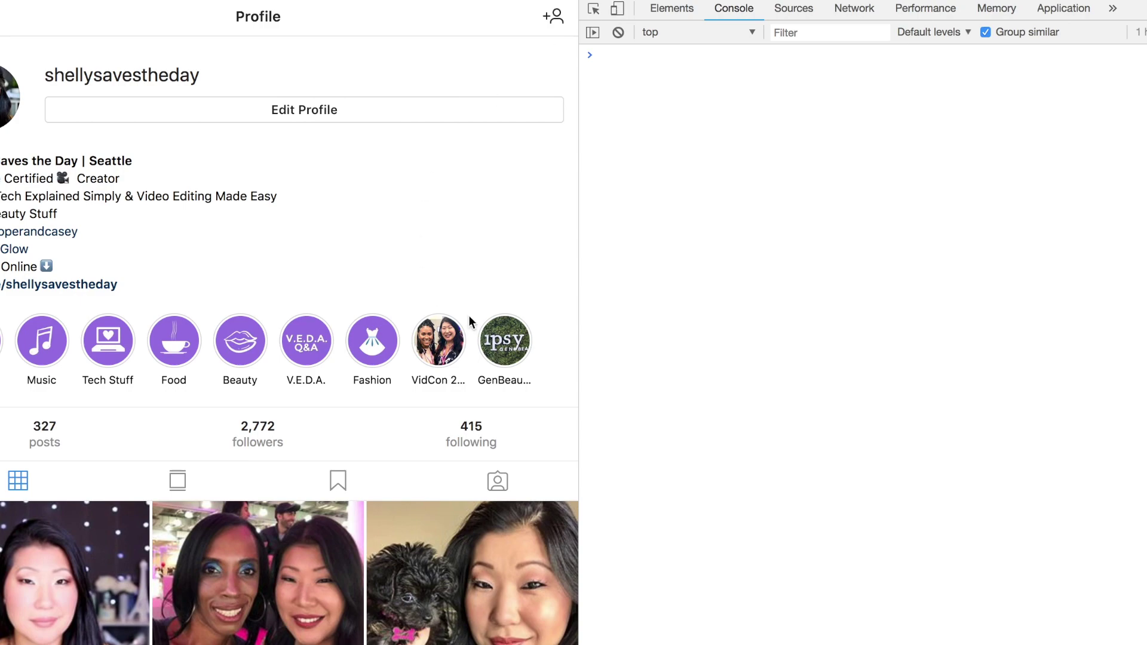
pyautogui.scroll(-10, 469, 323)
pyautogui.scroll(-10, 492, 332)
pyautogui.scroll(11, 491, 332)
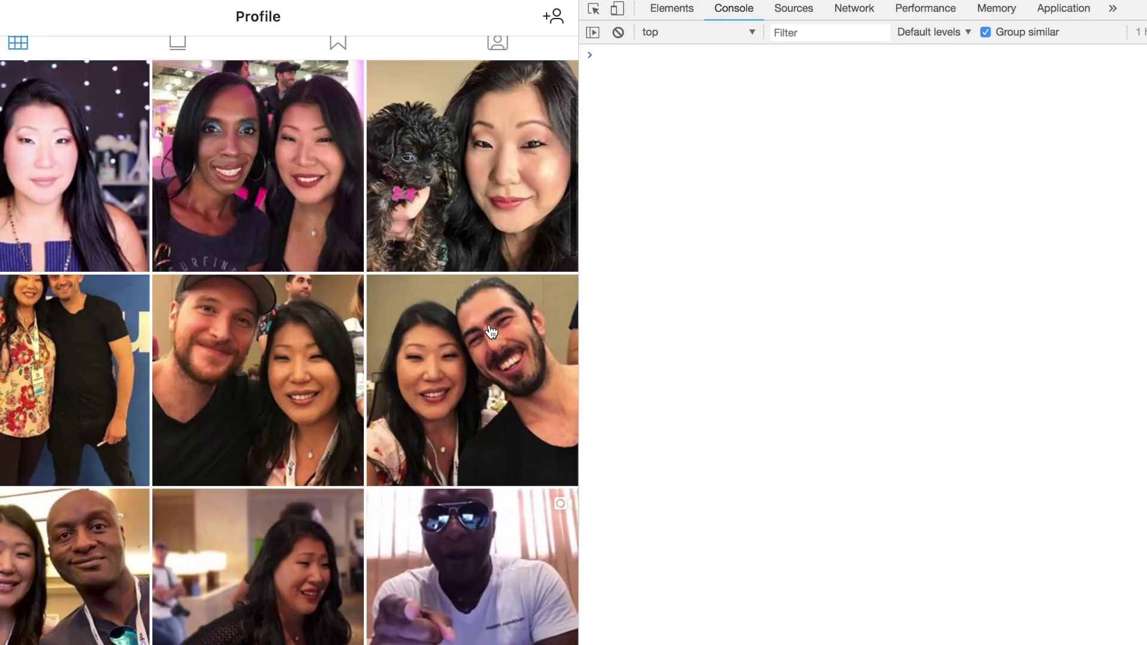
pyautogui.scroll(7, 491, 332)
pyautogui.click(617, 10)
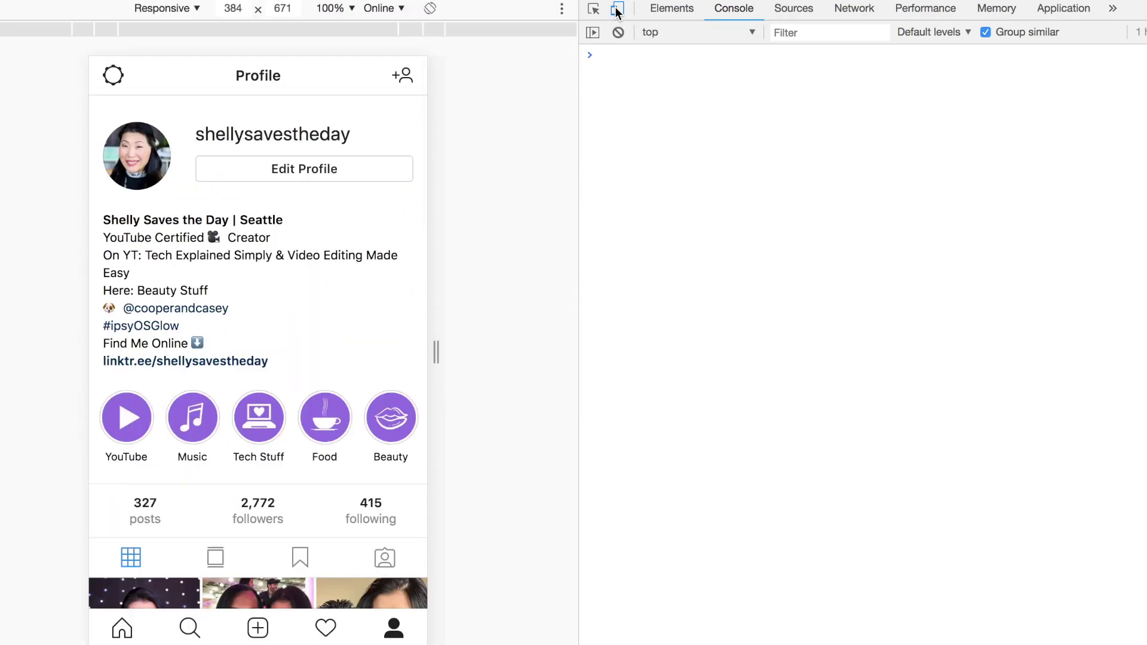